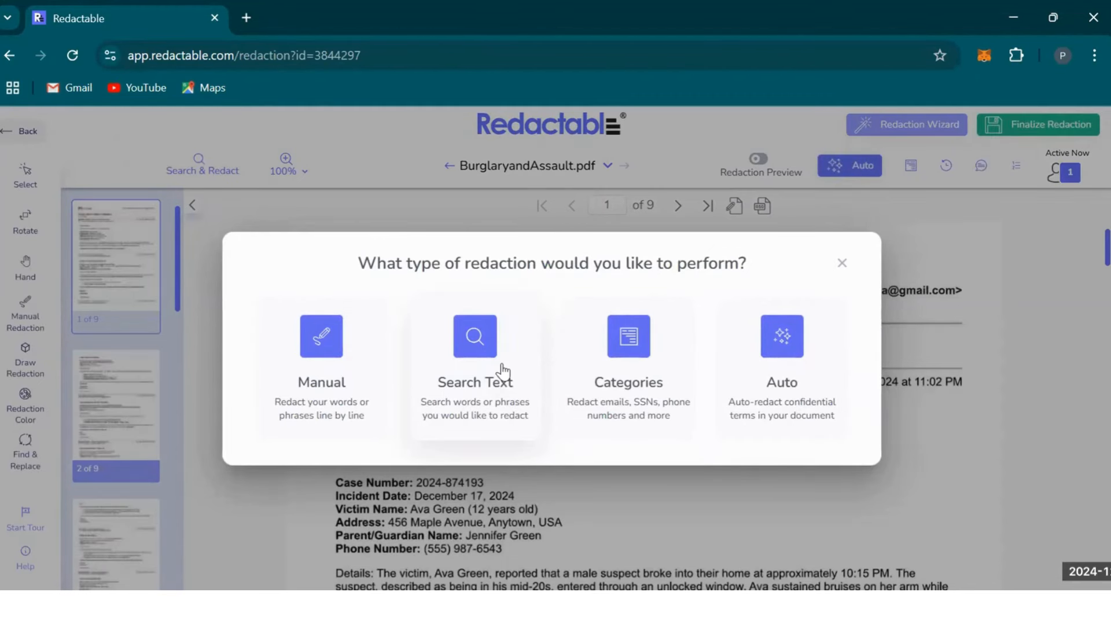
Step: Search the document's text with the most recent saved search covering e-mail addresses, the victim's name, phone number and street address
click(501, 361)
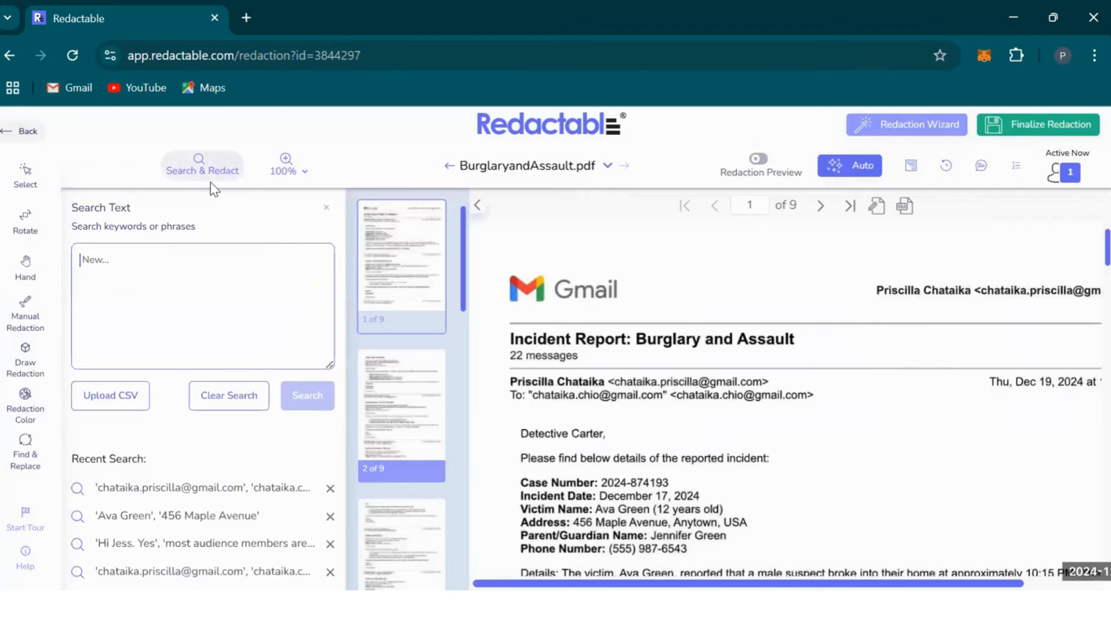
scroll(644, 354, down, 2)
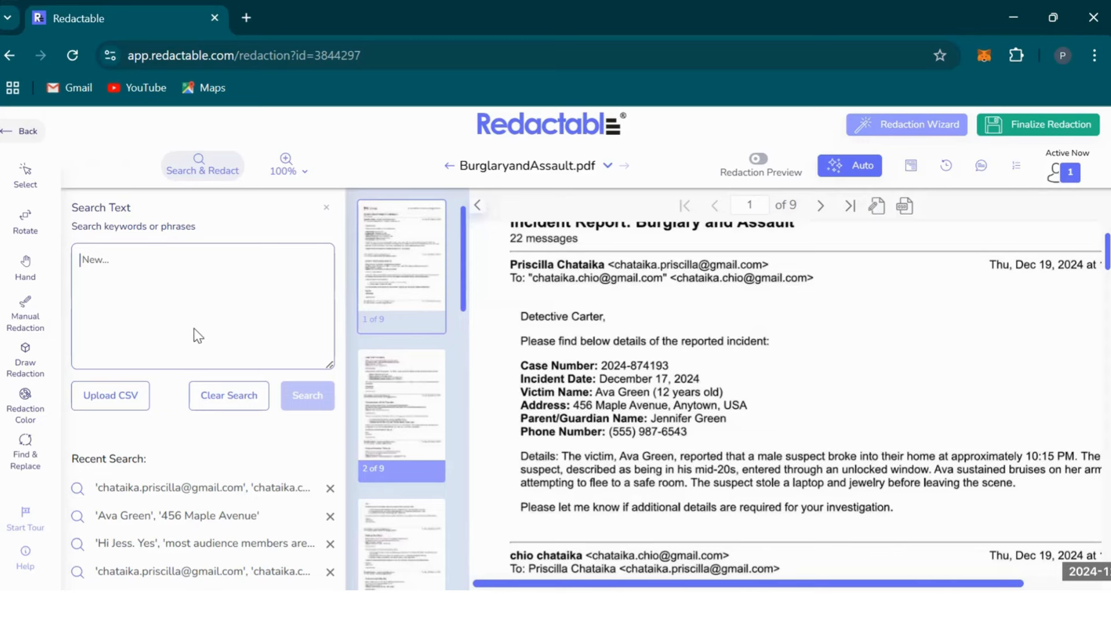
click(139, 488)
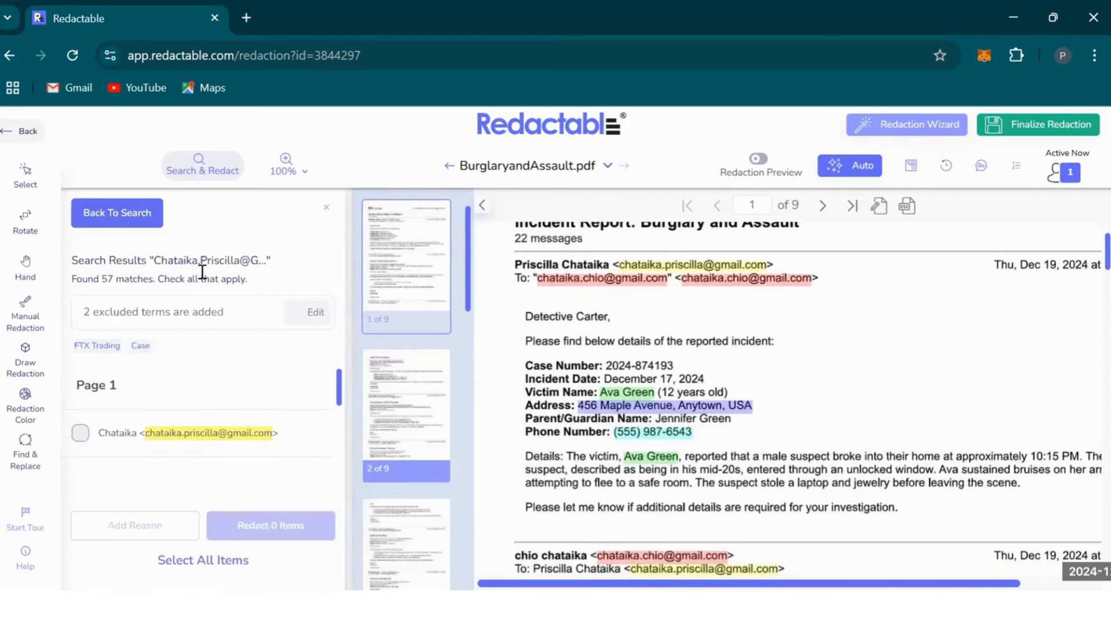
click(139, 220)
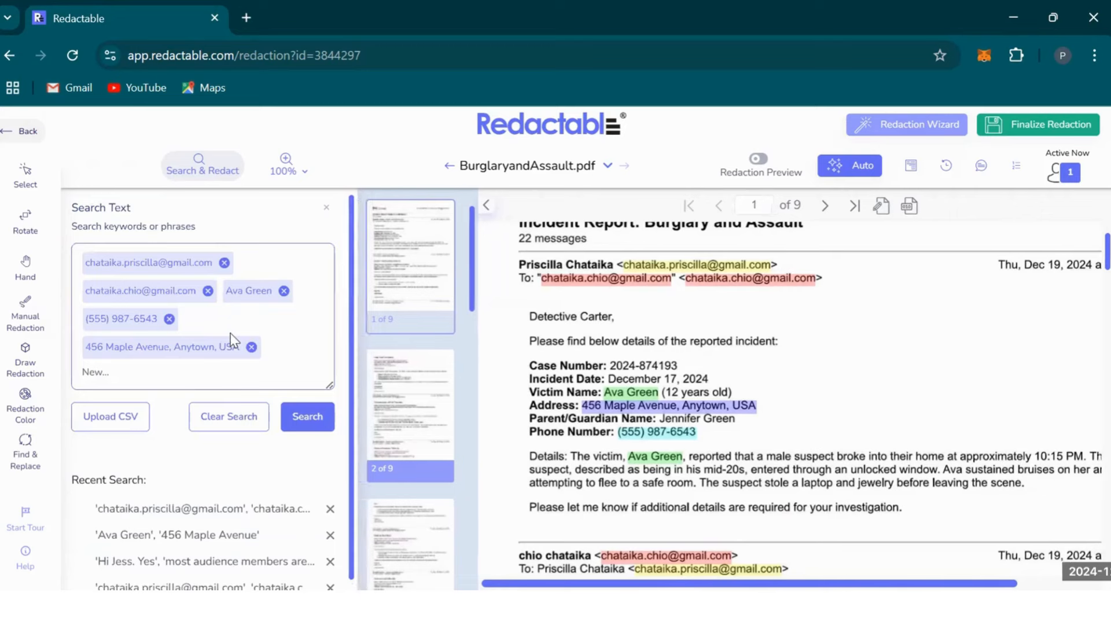
click(300, 406)
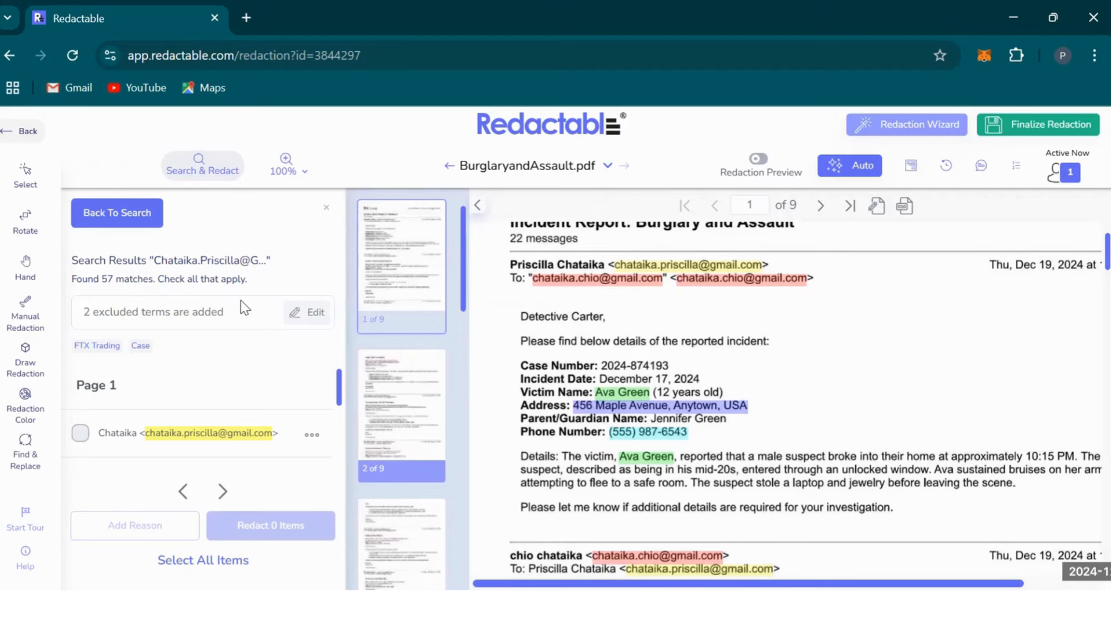
Step: Rerun the search with the same terms, select all matching items and redact them
click(127, 213)
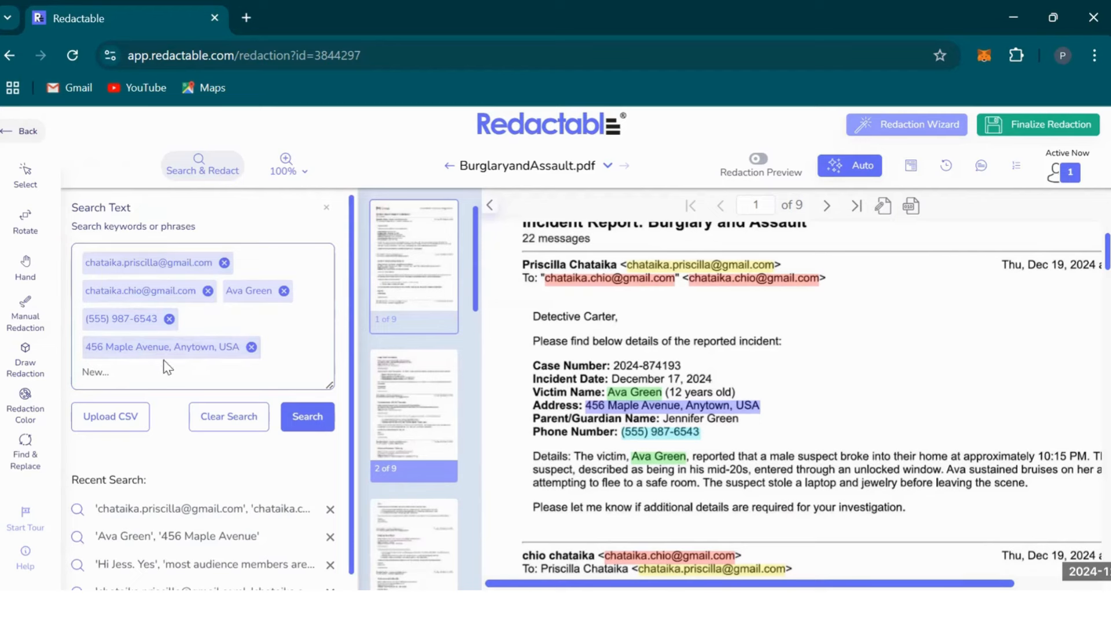
scroll(206, 482, down, 1)
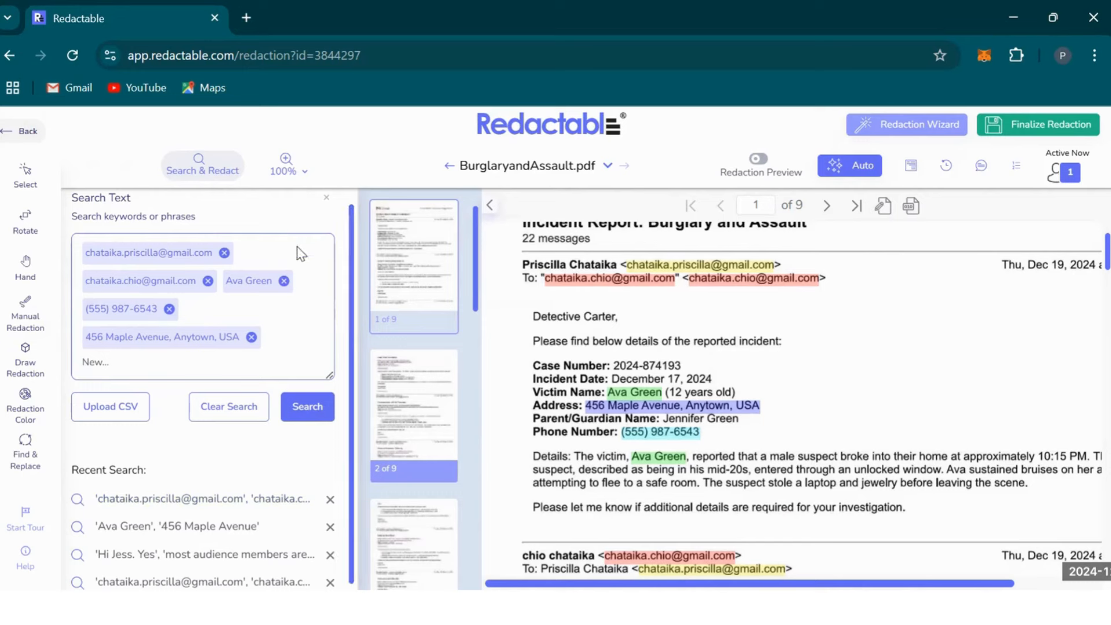
click(307, 407)
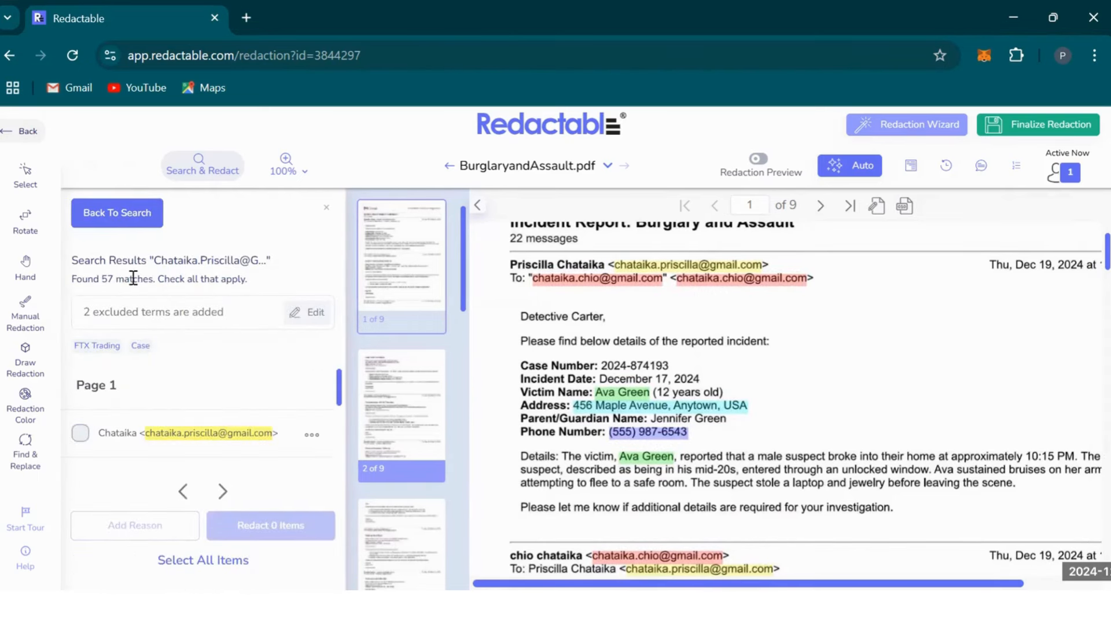
click(203, 560)
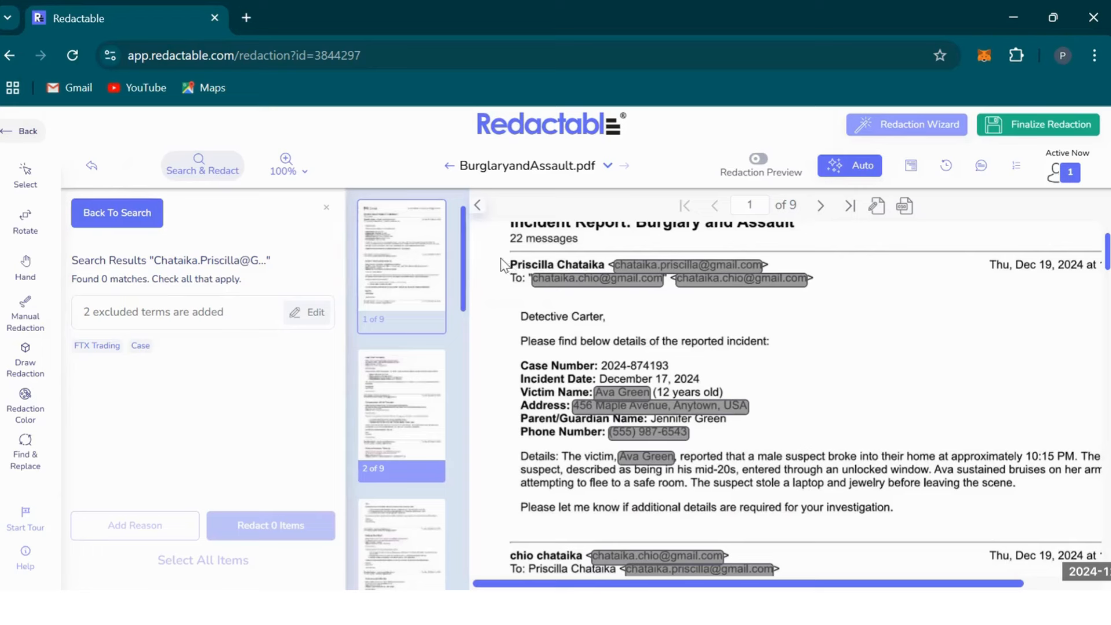
Step: Change the redaction box color to Red and save it, and set the color back to Black
click(583, 280)
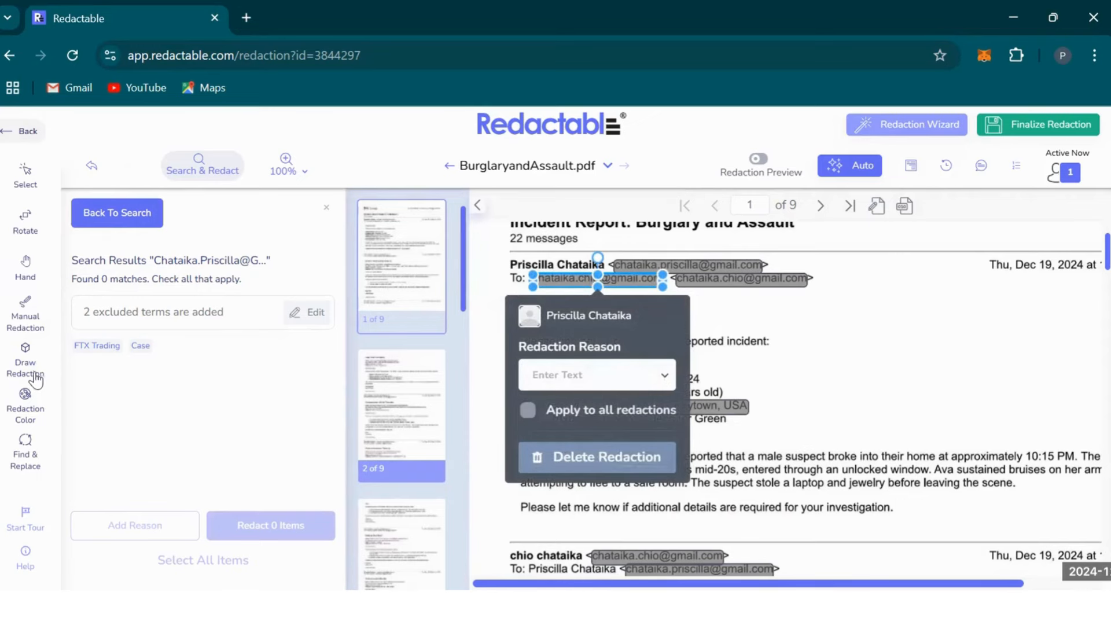
click(32, 401)
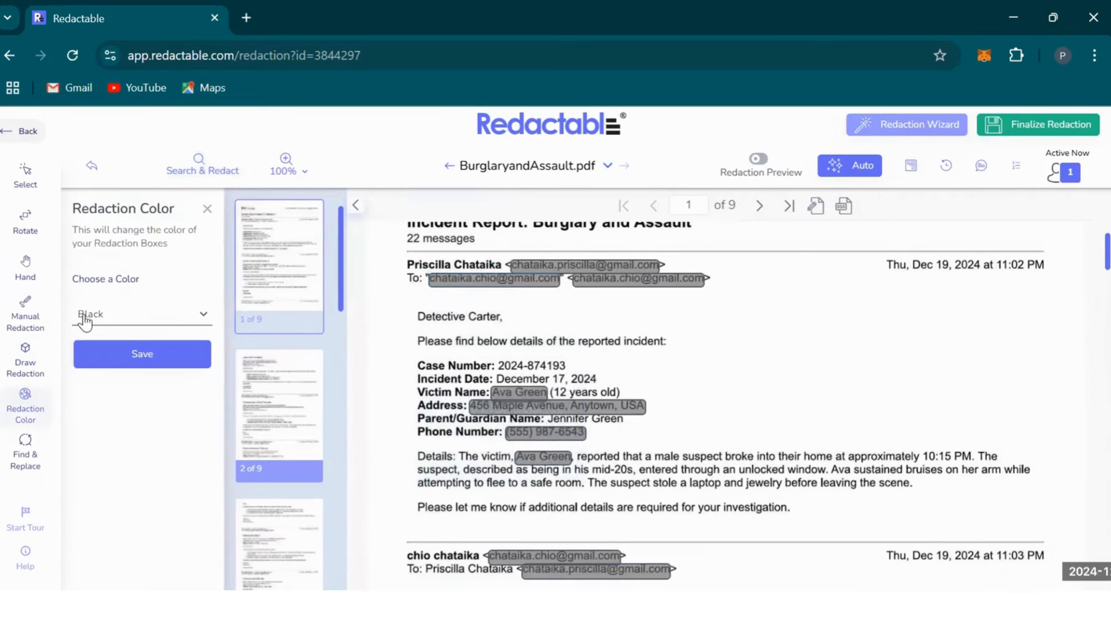
click(88, 315)
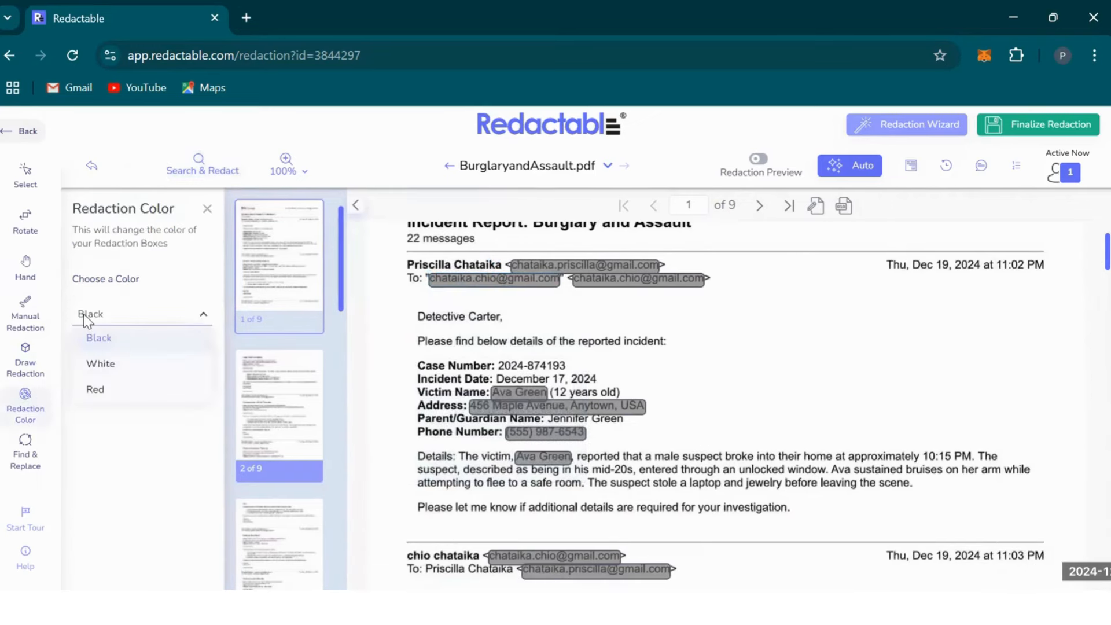
click(123, 341)
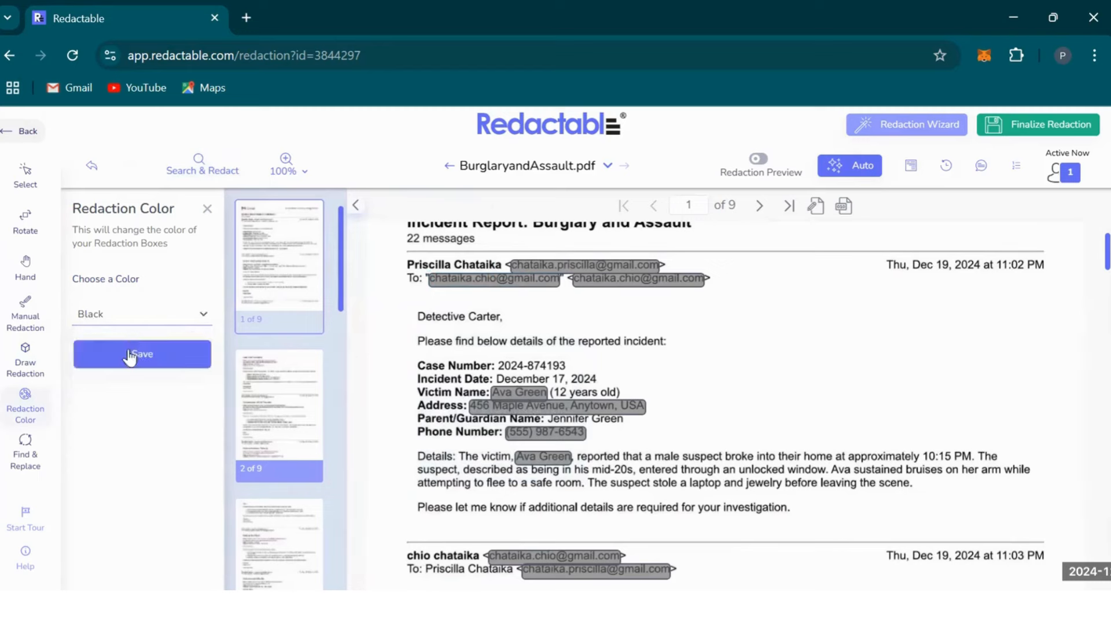
click(123, 317)
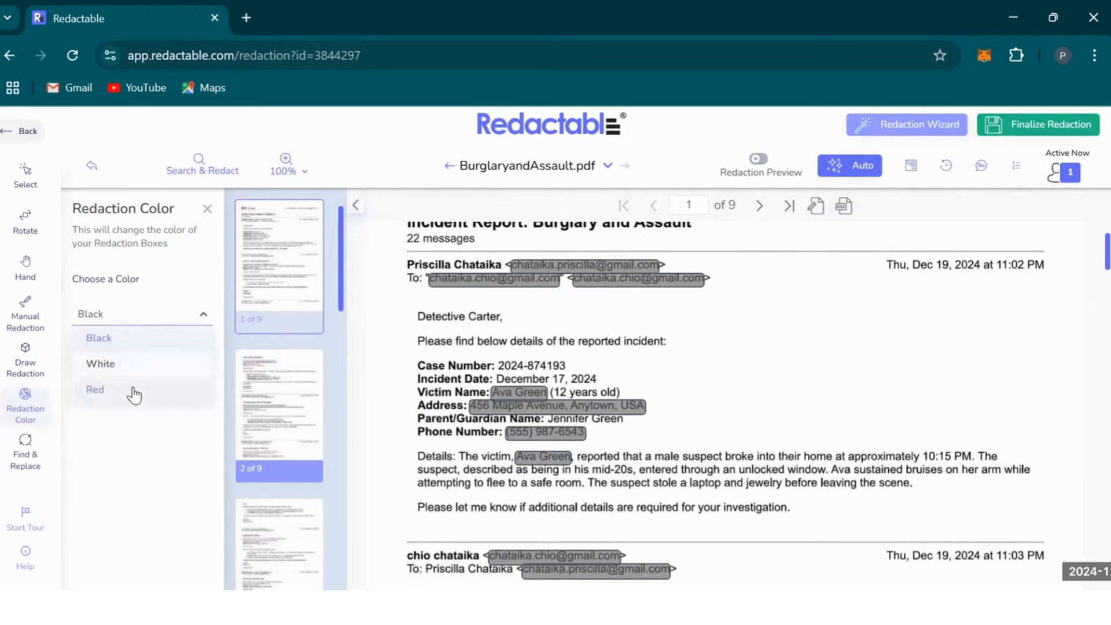
click(129, 389)
click(142, 354)
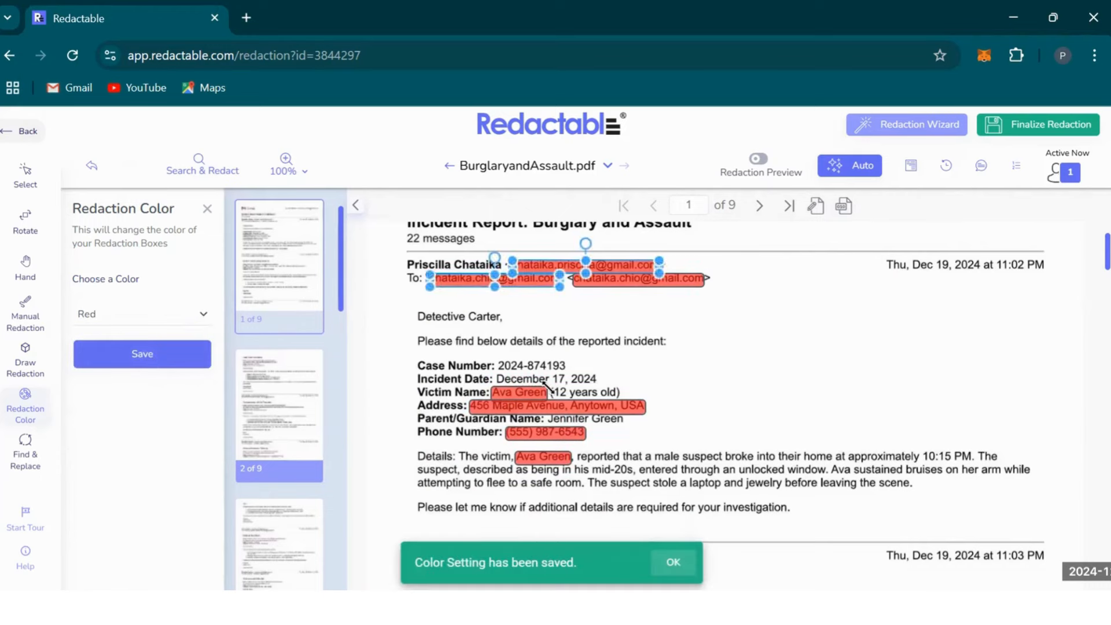
click(160, 316)
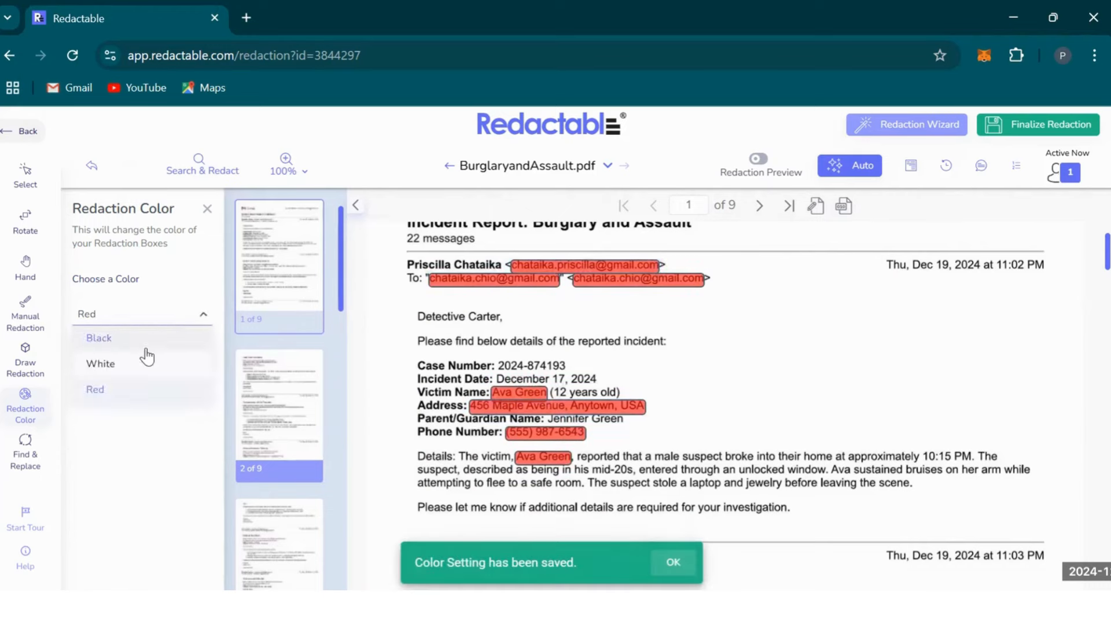
click(140, 339)
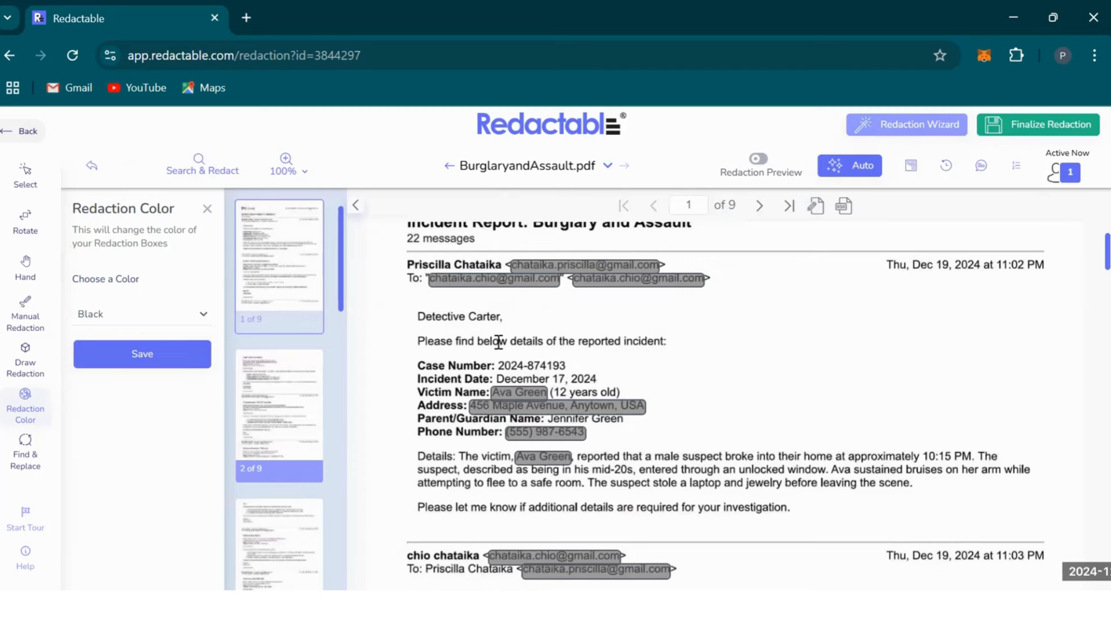
Step: Set the redaction reason Confidential on the second e-mail redaction in the first To line and apply it to all redactions
click(638, 278)
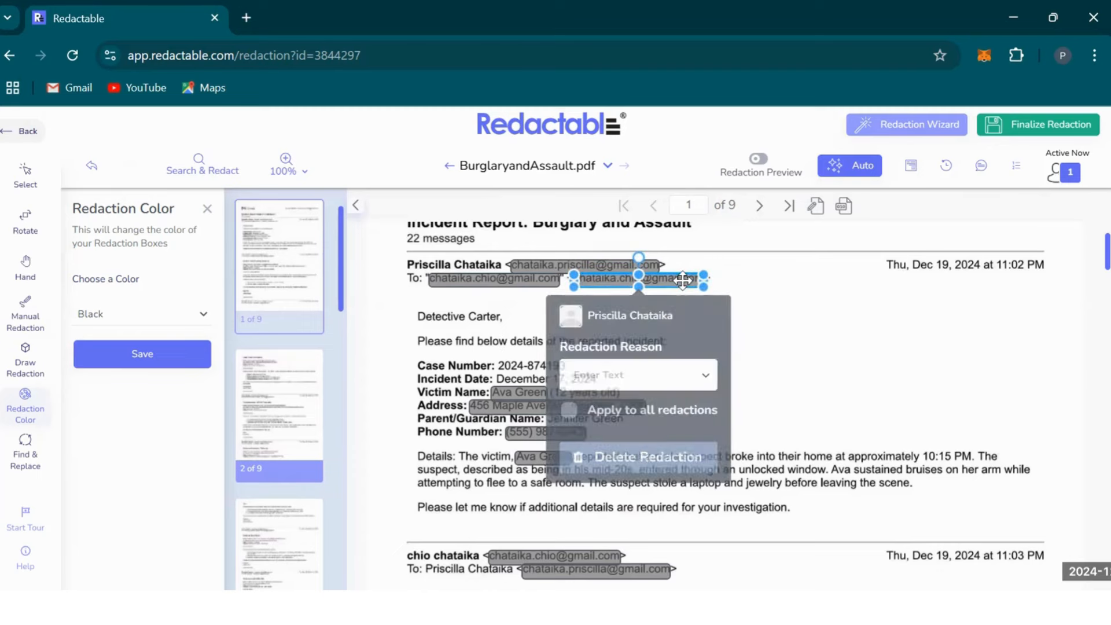
click(636, 375)
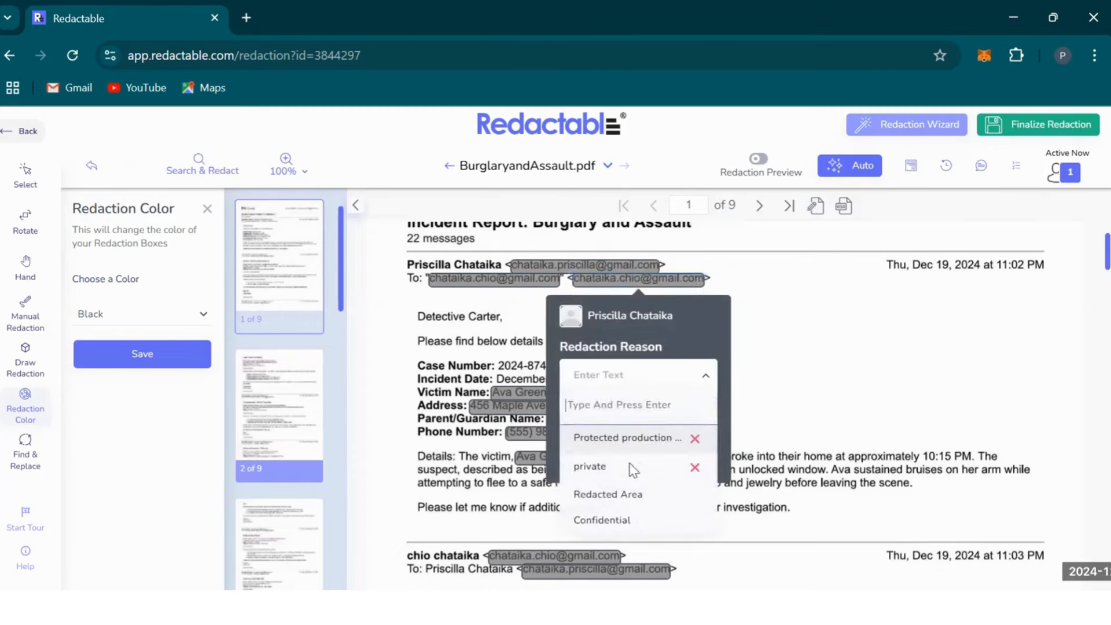
click(637, 520)
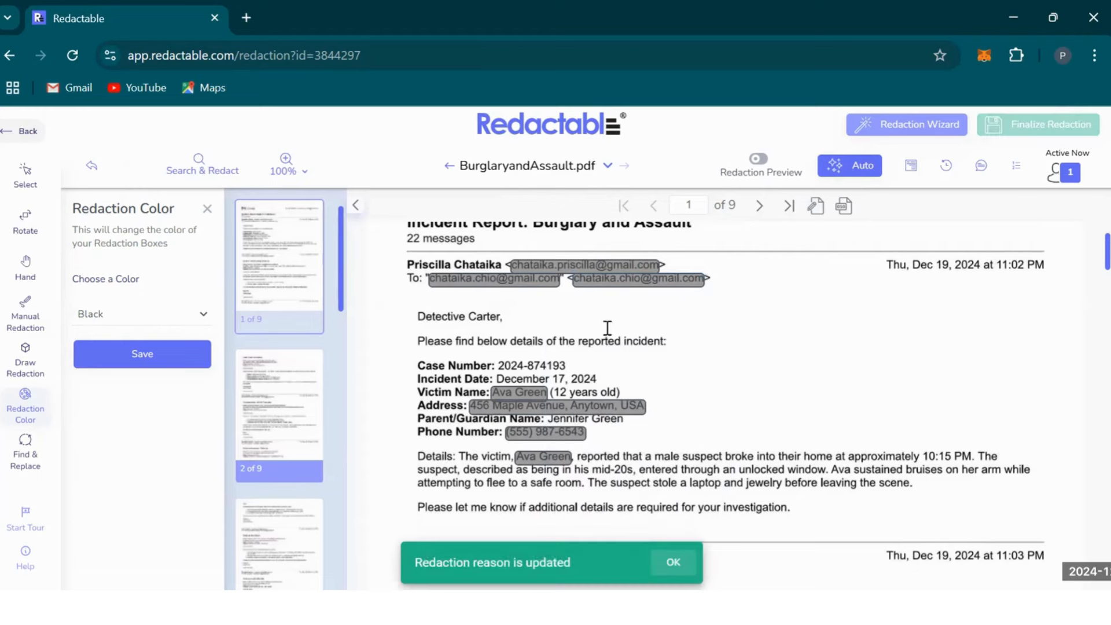
click(606, 277)
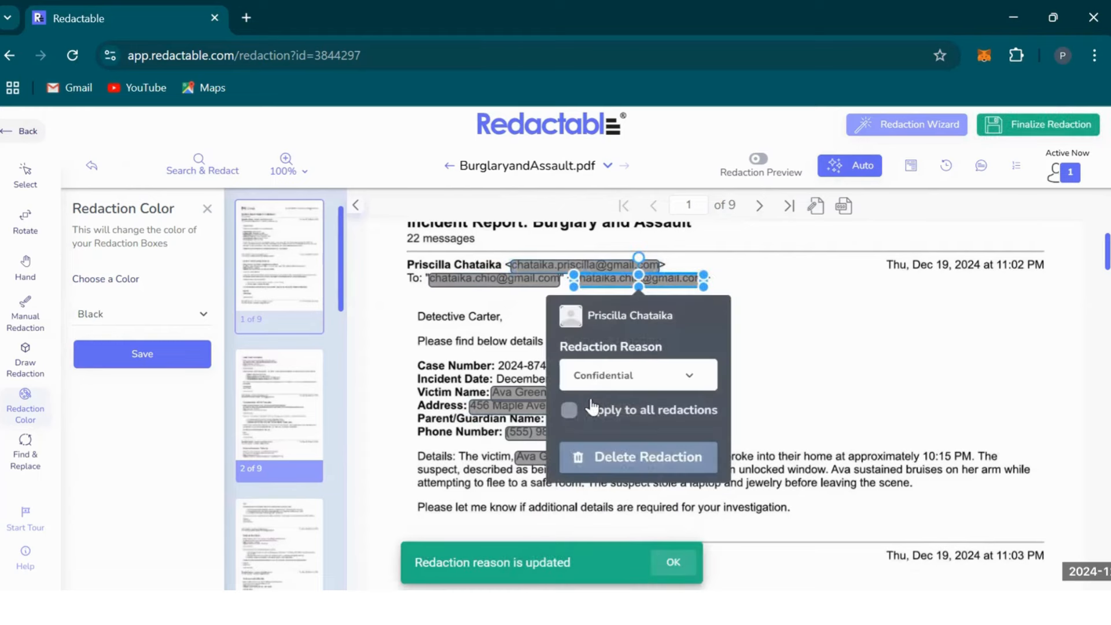
click(588, 412)
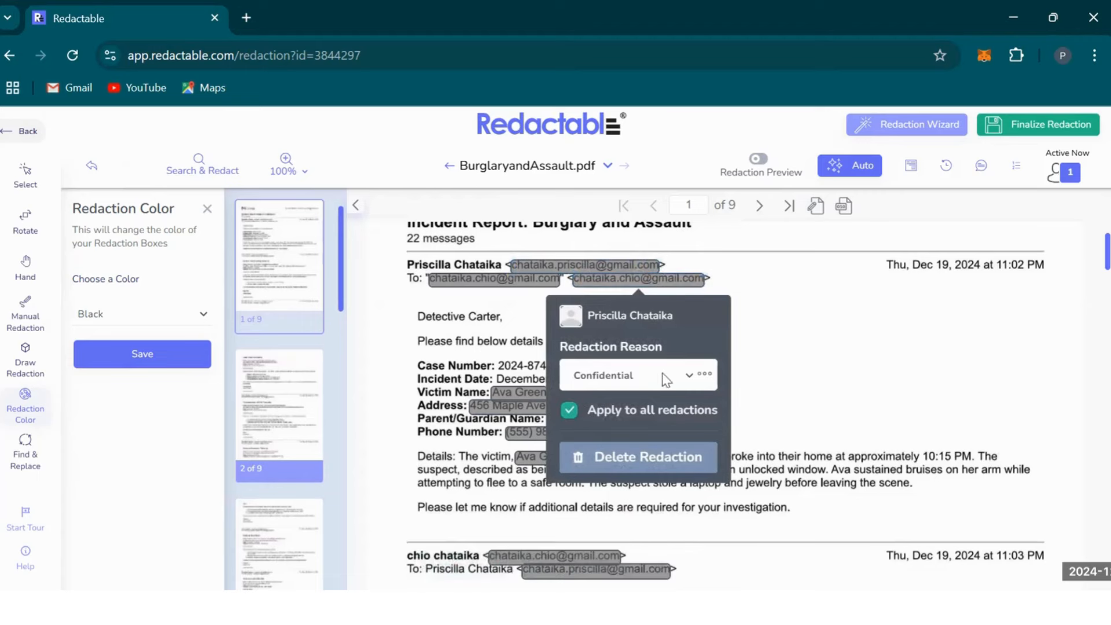
click(779, 394)
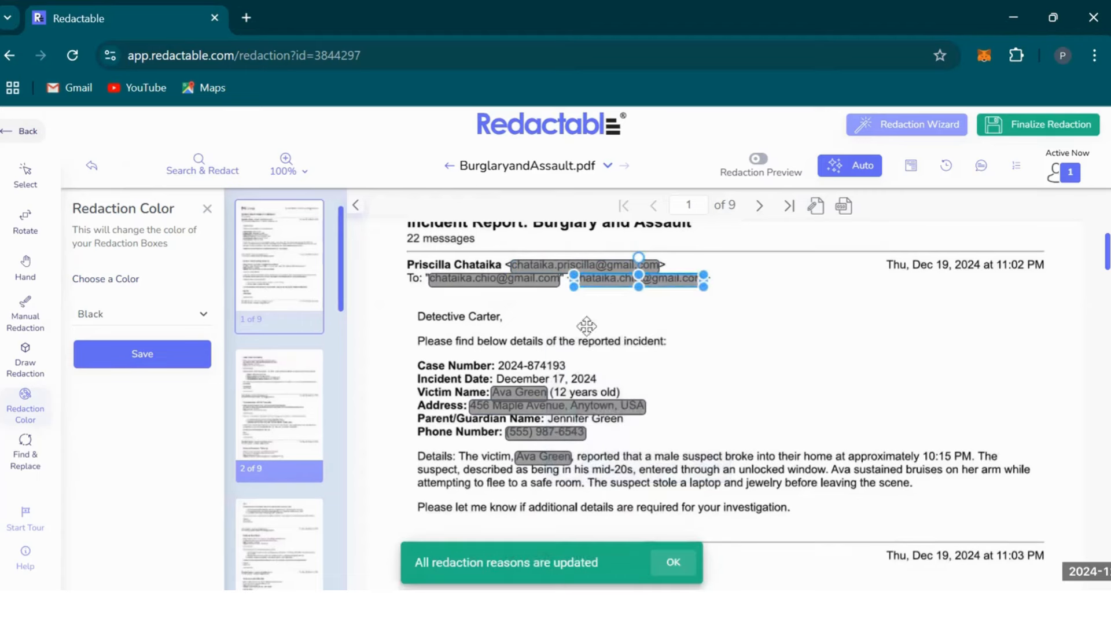
Step: Turn on the redaction preview and check the redacted text on page 1 down to Email 2
click(757, 162)
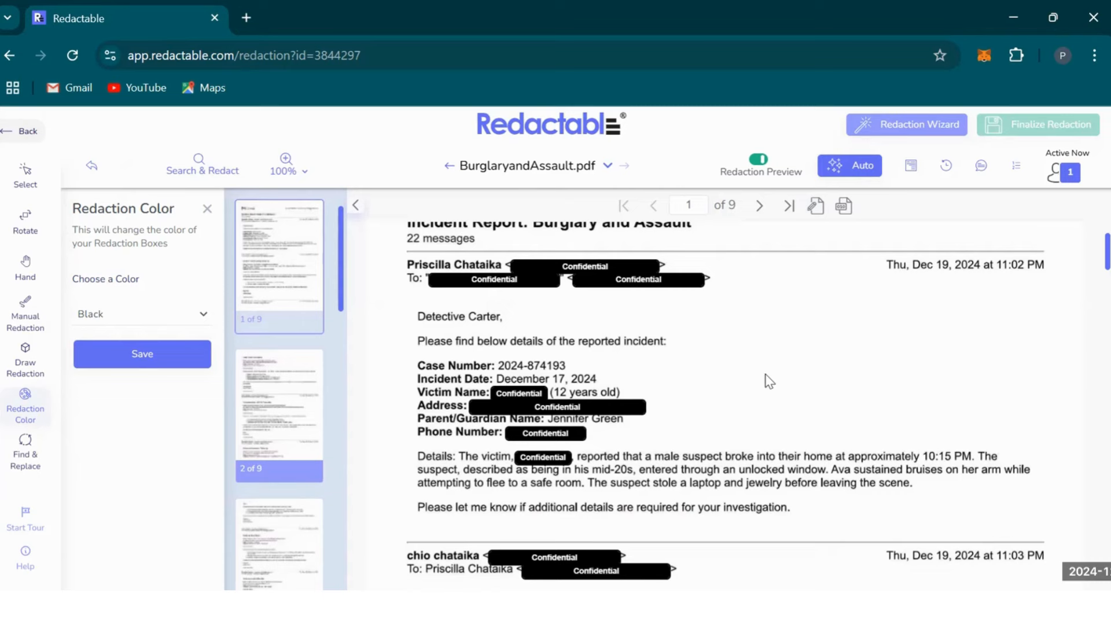
click(200, 168)
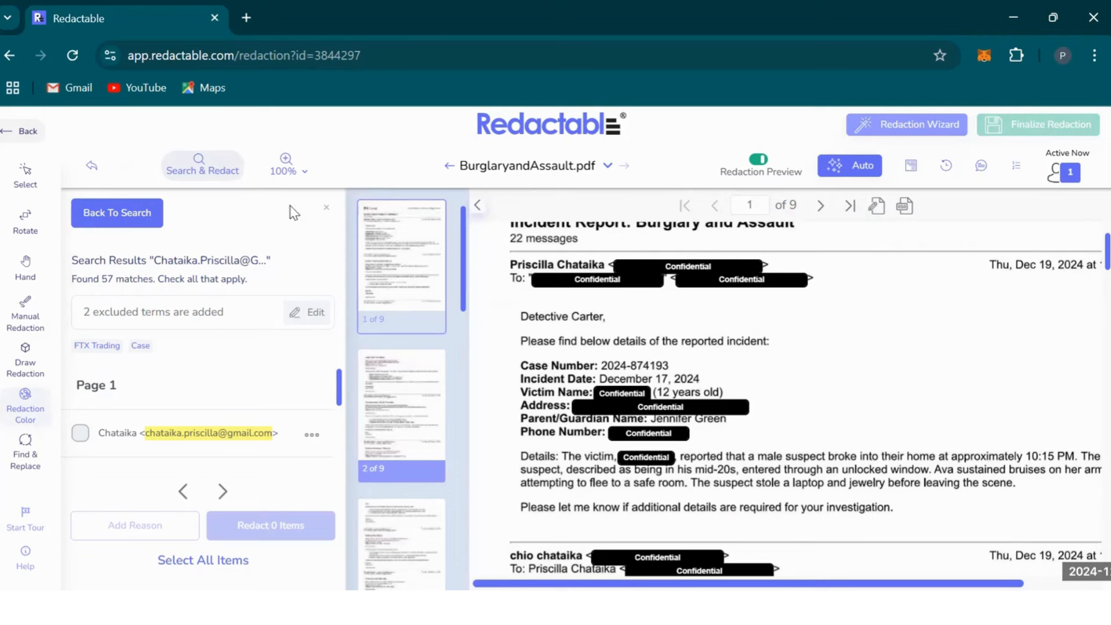
click(542, 280)
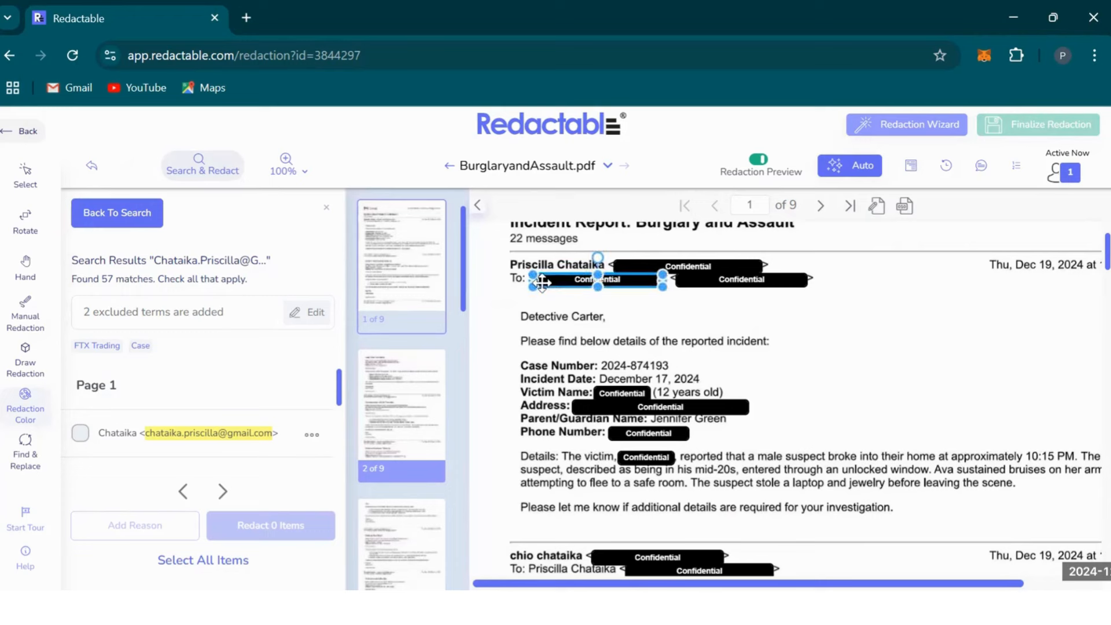
click(629, 349)
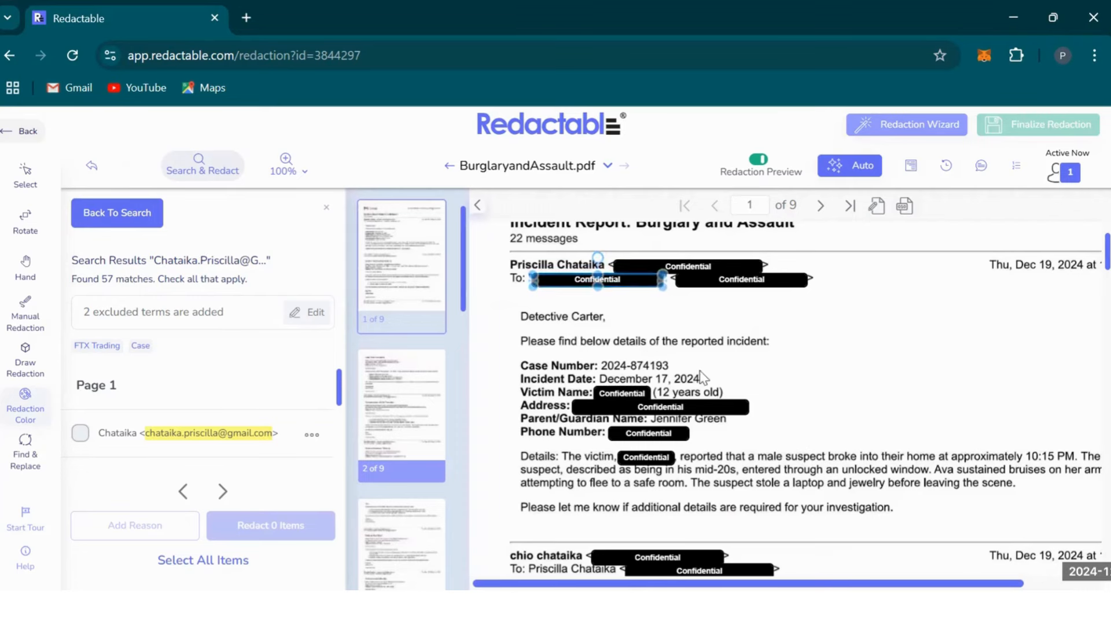
scroll(712, 383, down, 7)
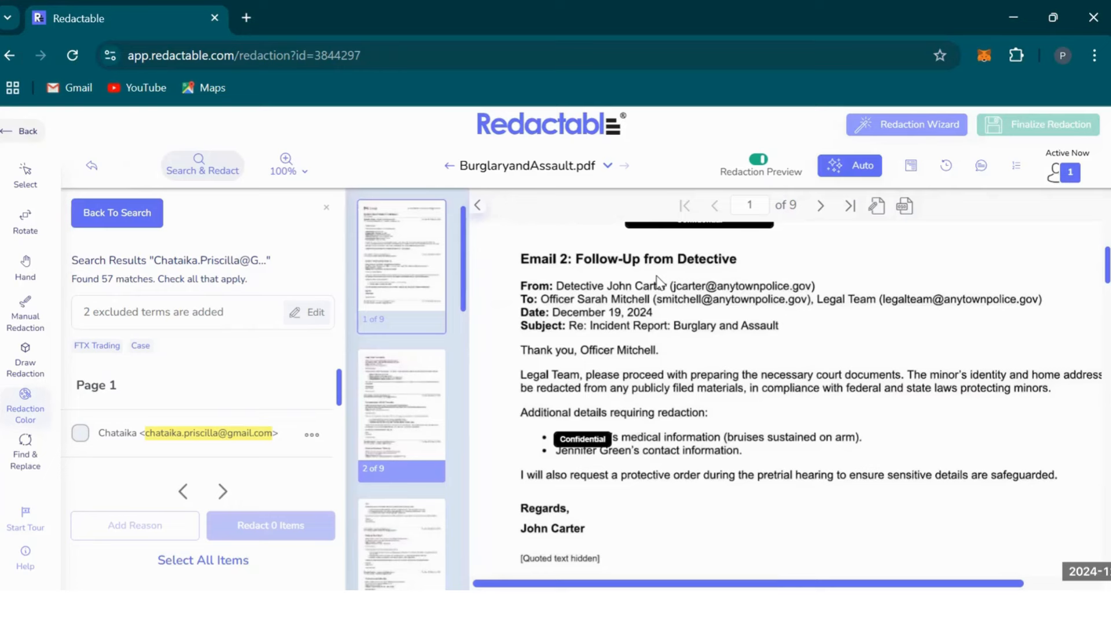
Step: Find all text in the Email Addresses category and replace every match with the redaction reason private
click(16, 460)
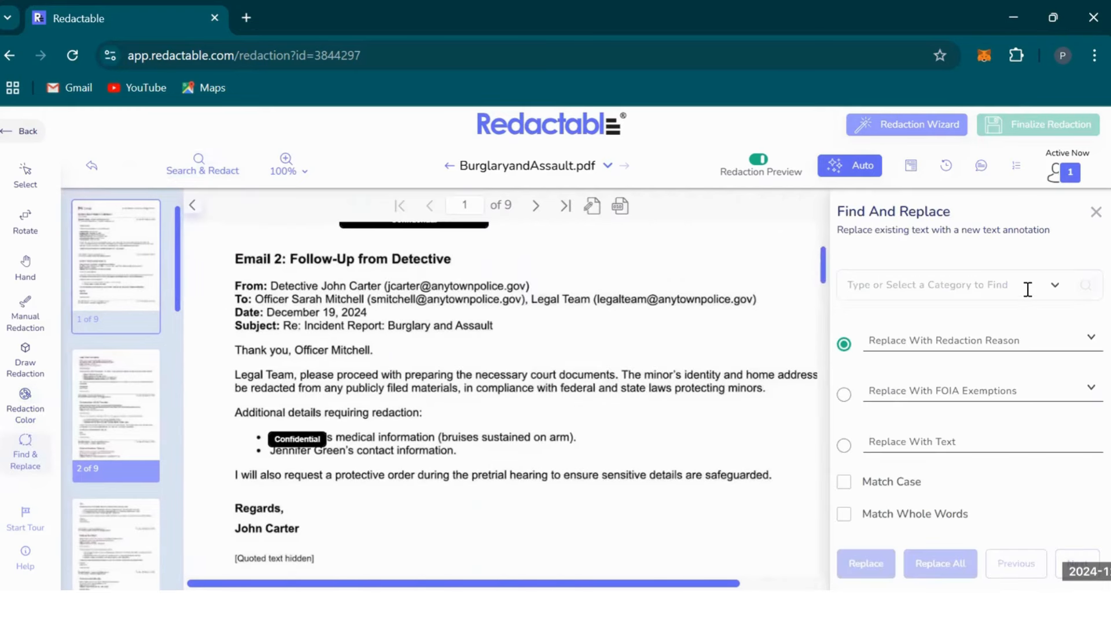
click(1054, 285)
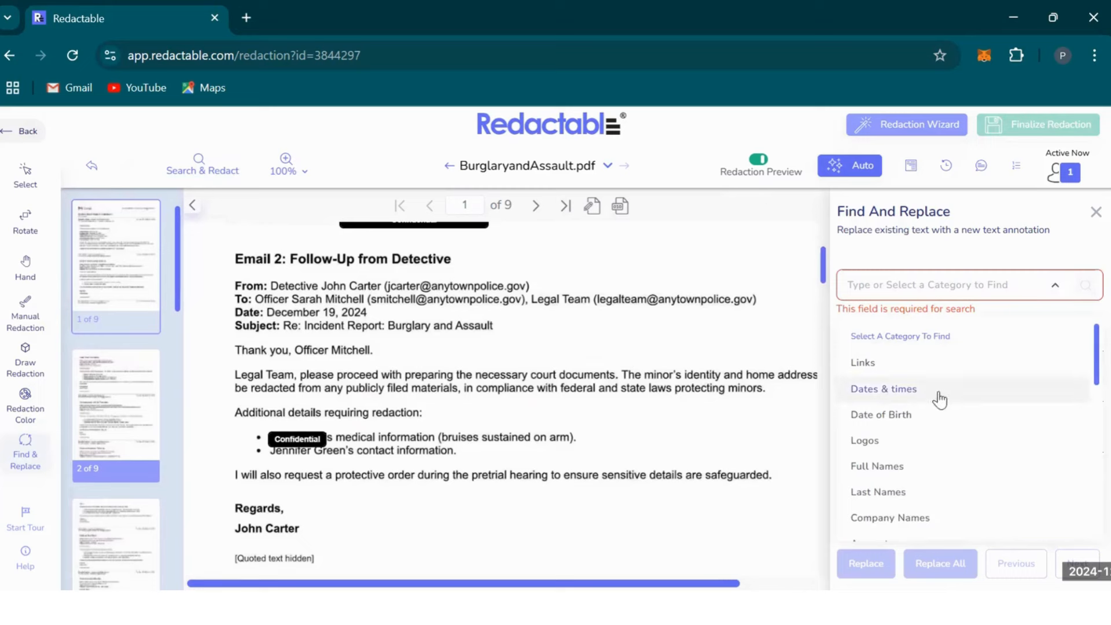
scroll(945, 463, down, 5)
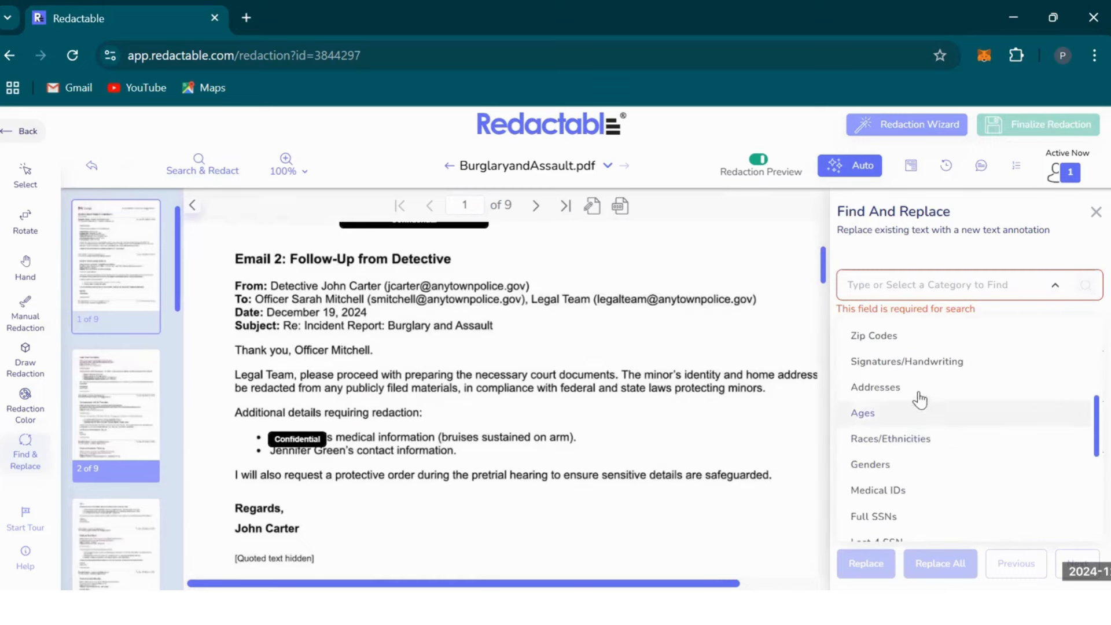
scroll(920, 399, down, 2)
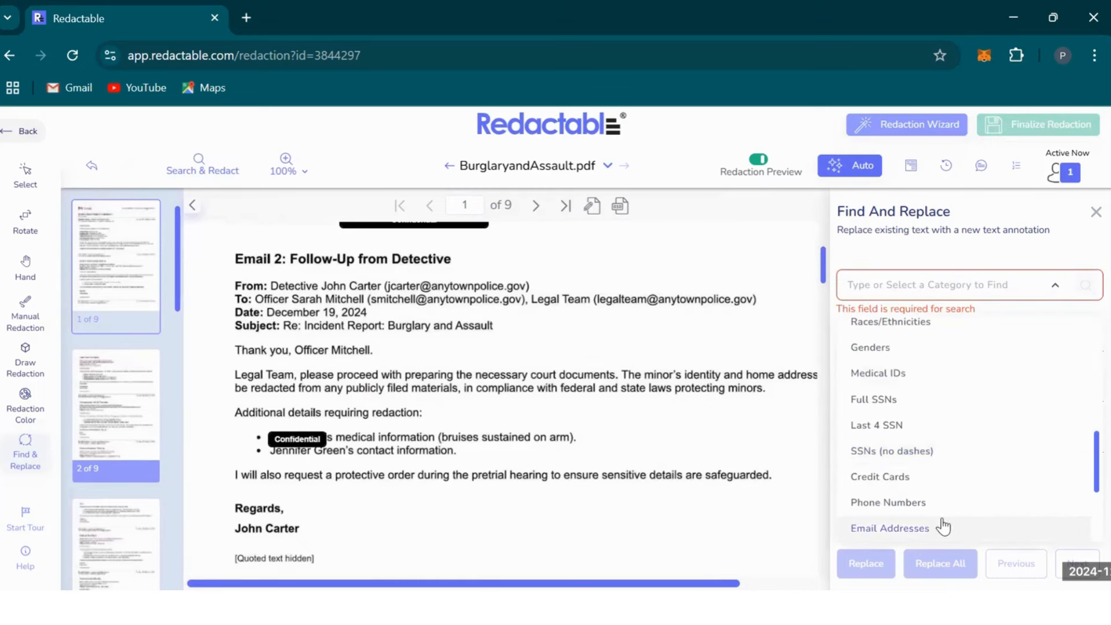
click(944, 526)
click(964, 344)
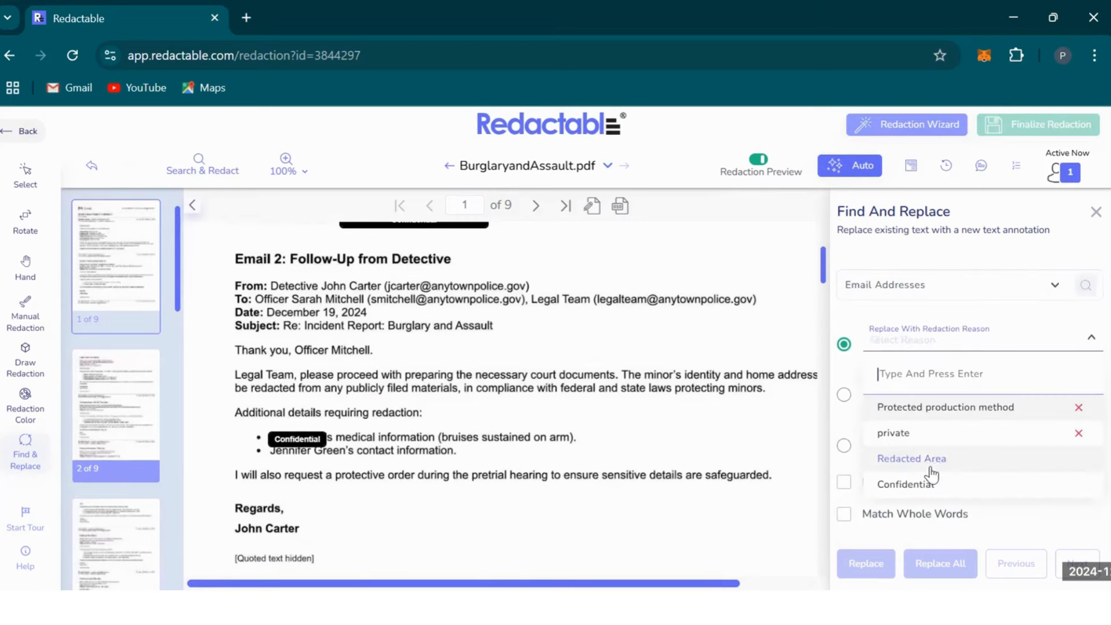
click(920, 434)
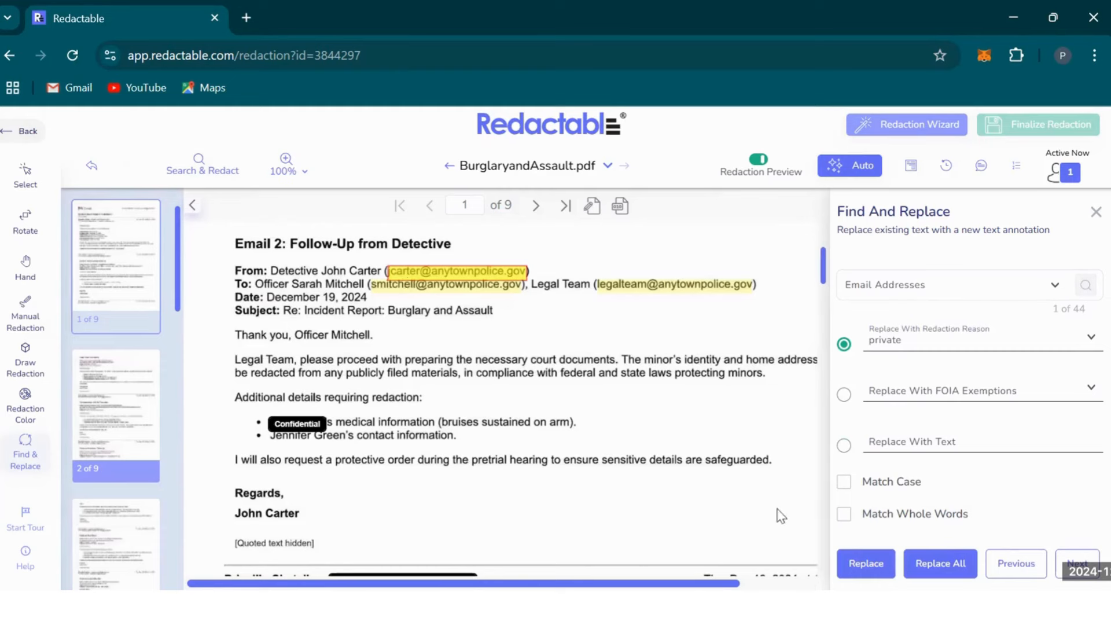
click(934, 567)
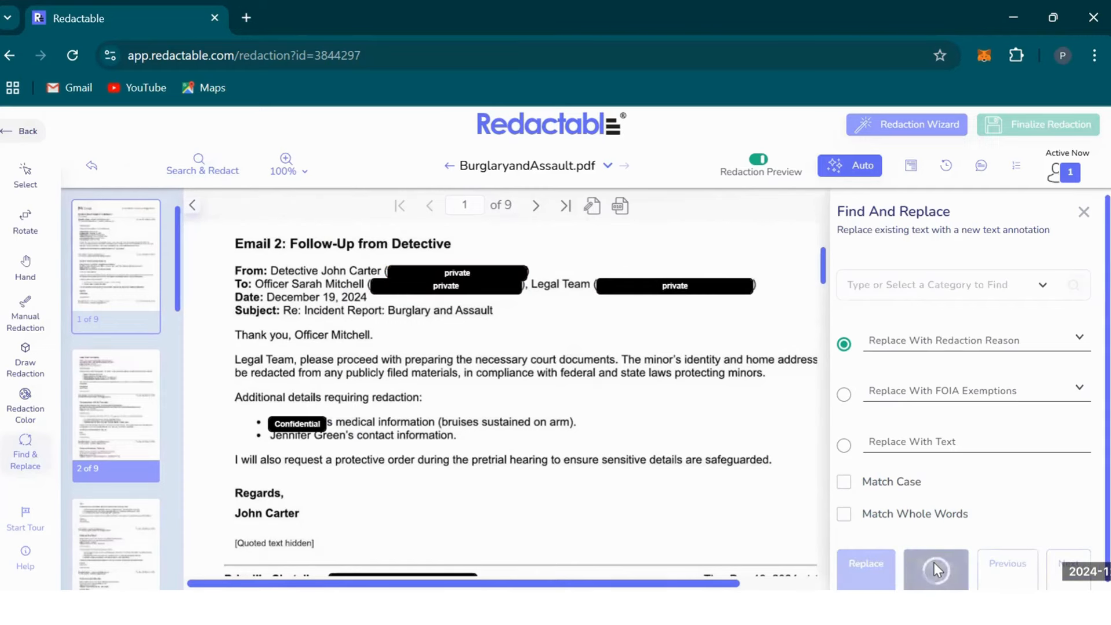
Step: Find all text in the Dates & times category and replace every match with the redaction reason private
click(947, 281)
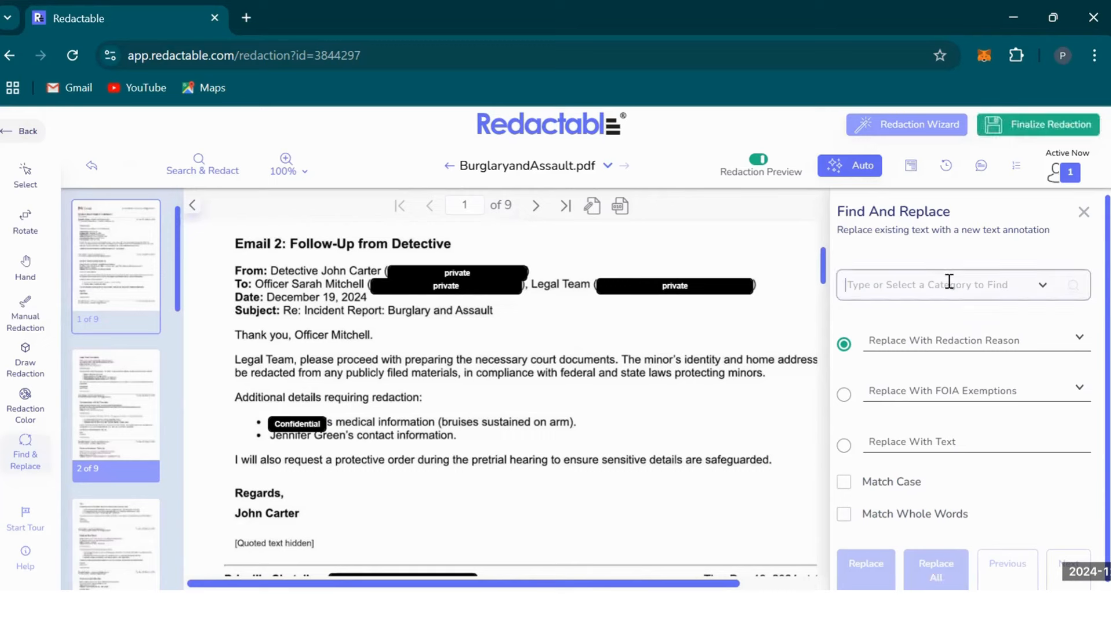
click(1042, 285)
click(895, 390)
click(1074, 285)
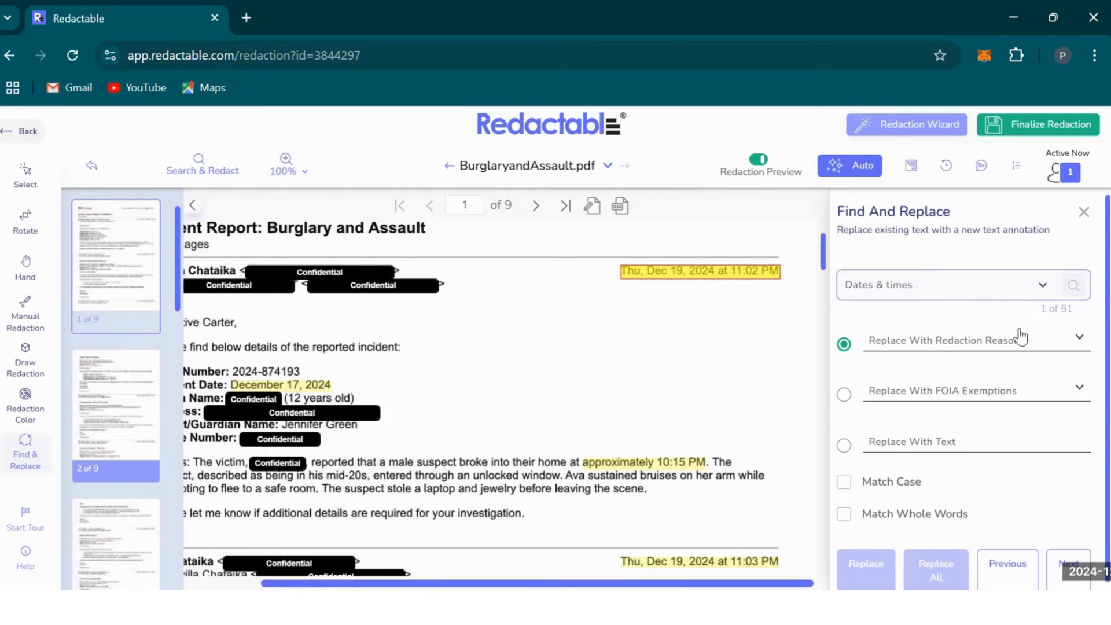
click(1080, 341)
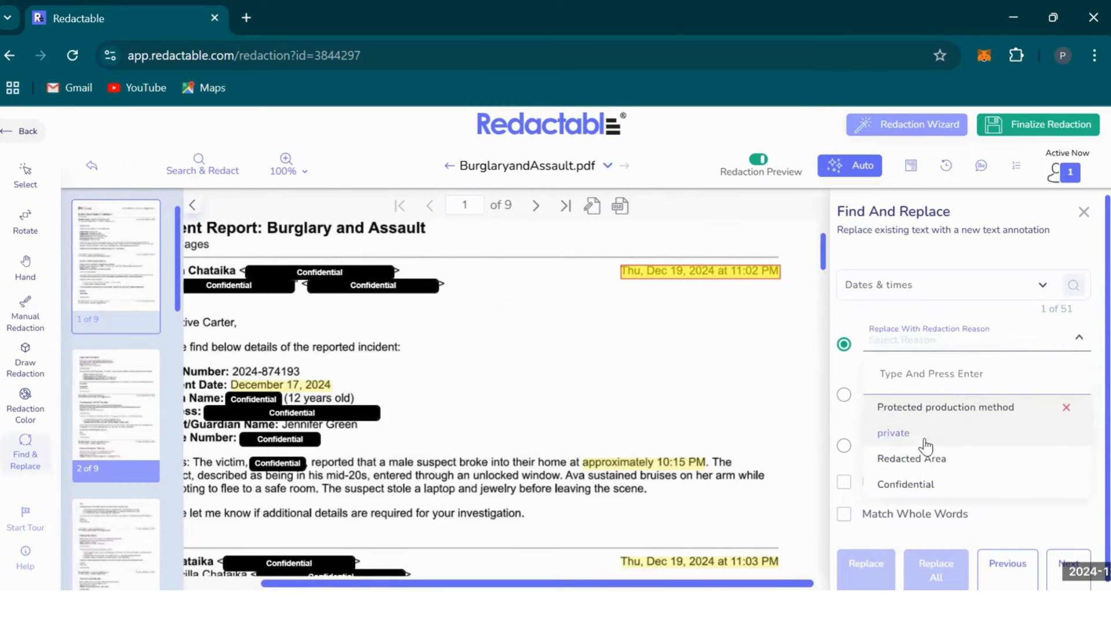
click(894, 433)
click(940, 566)
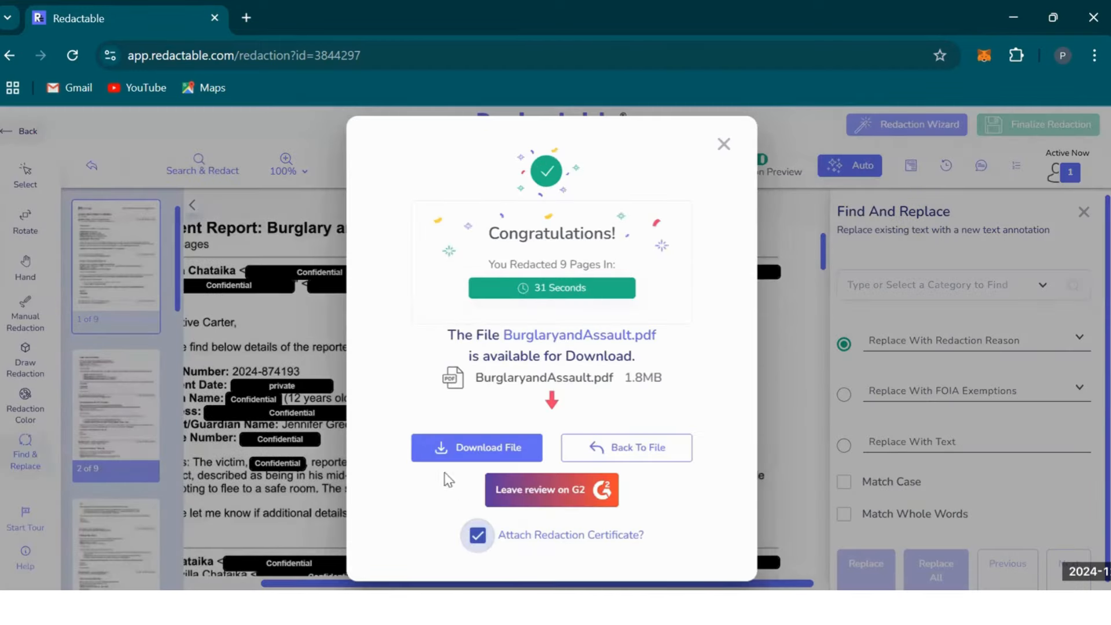
Step: Download the redacted BurglaryandAssault.pdf with its redaction certificate and review the first page's redactions and the certificate on page 10
click(438, 451)
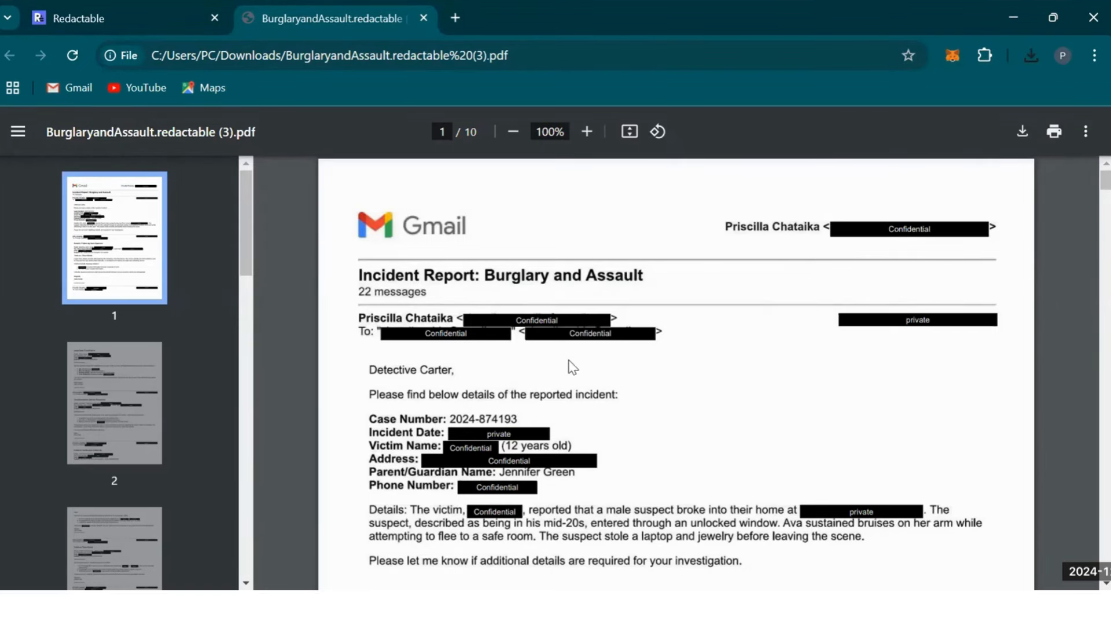
scroll(575, 364, down, 4)
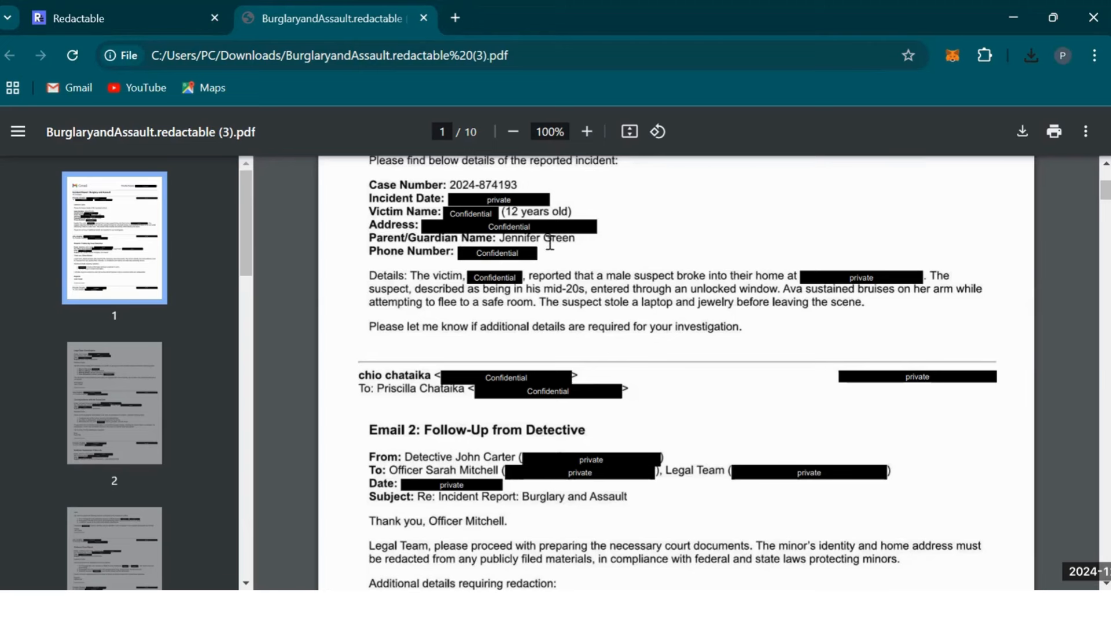
scroll(550, 242, down, 4)
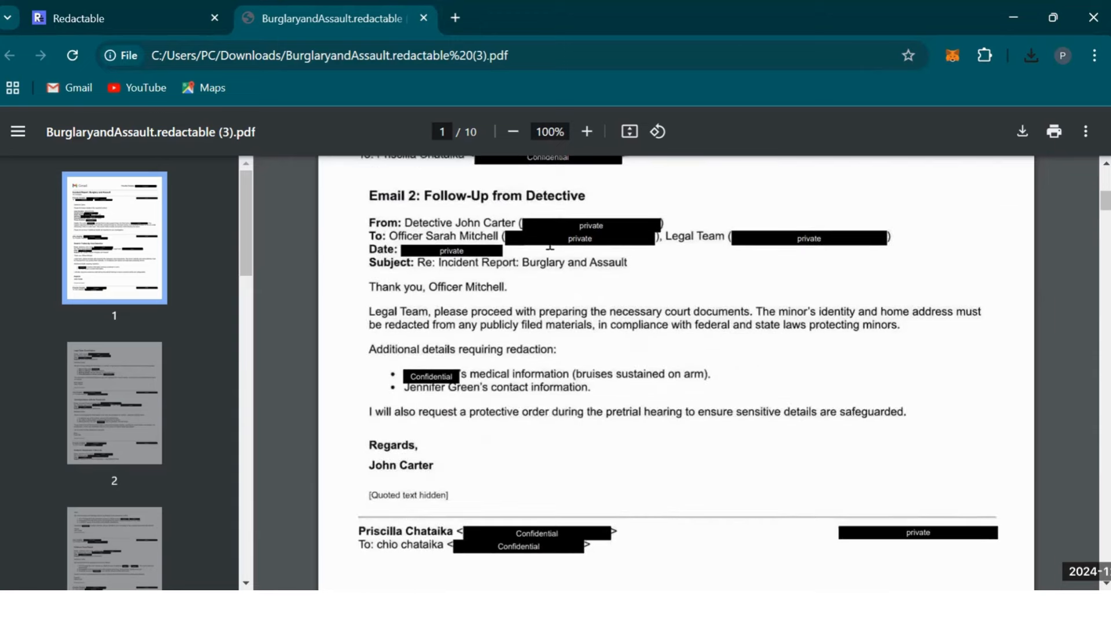
drag(1106, 200, 1106, 564)
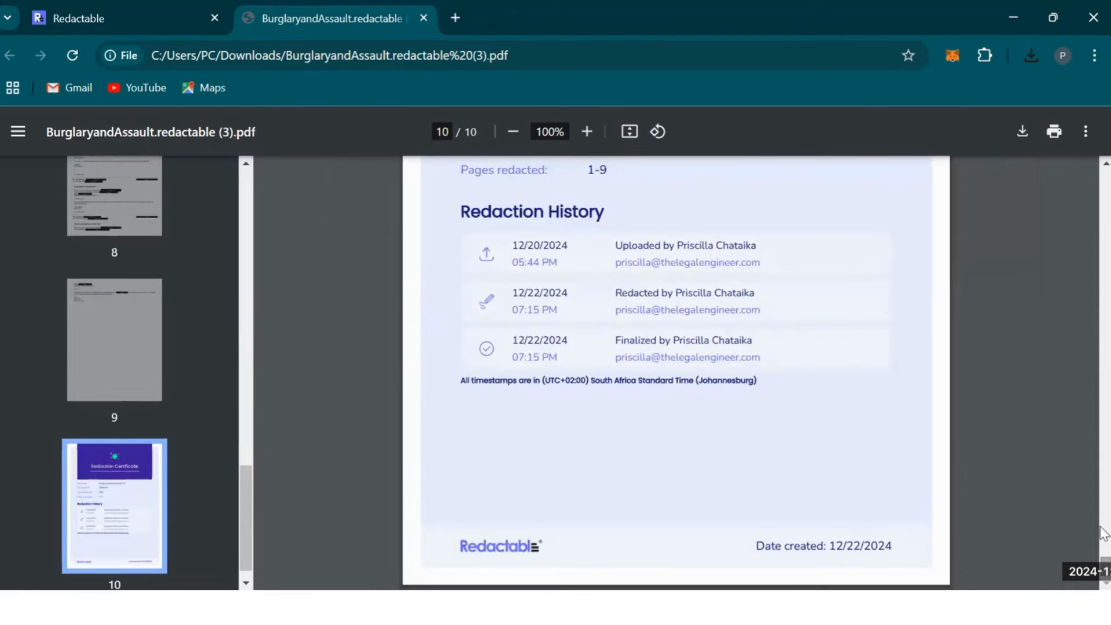
scroll(917, 376, up, 4)
scroll(922, 383, up, 2)
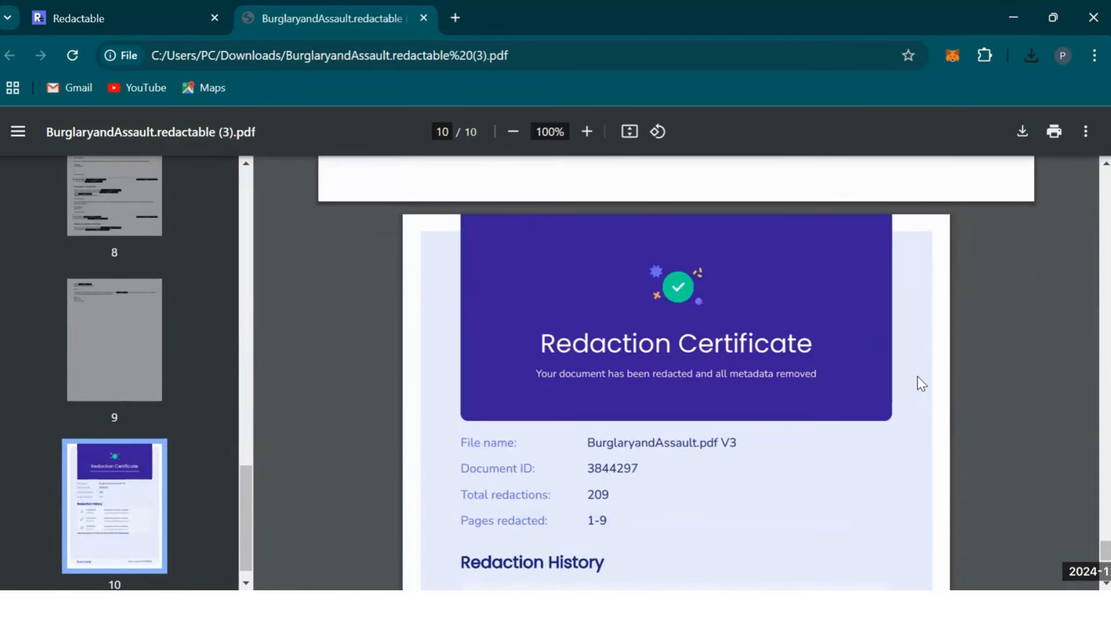
scroll(918, 377, down, 2)
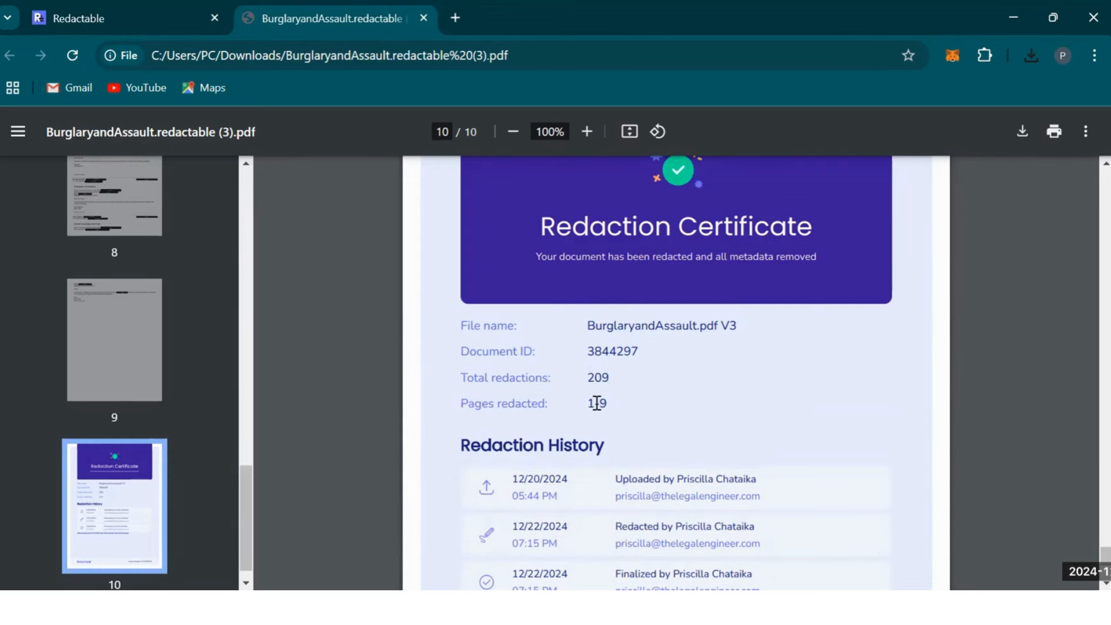
scroll(596, 403, down, 4)
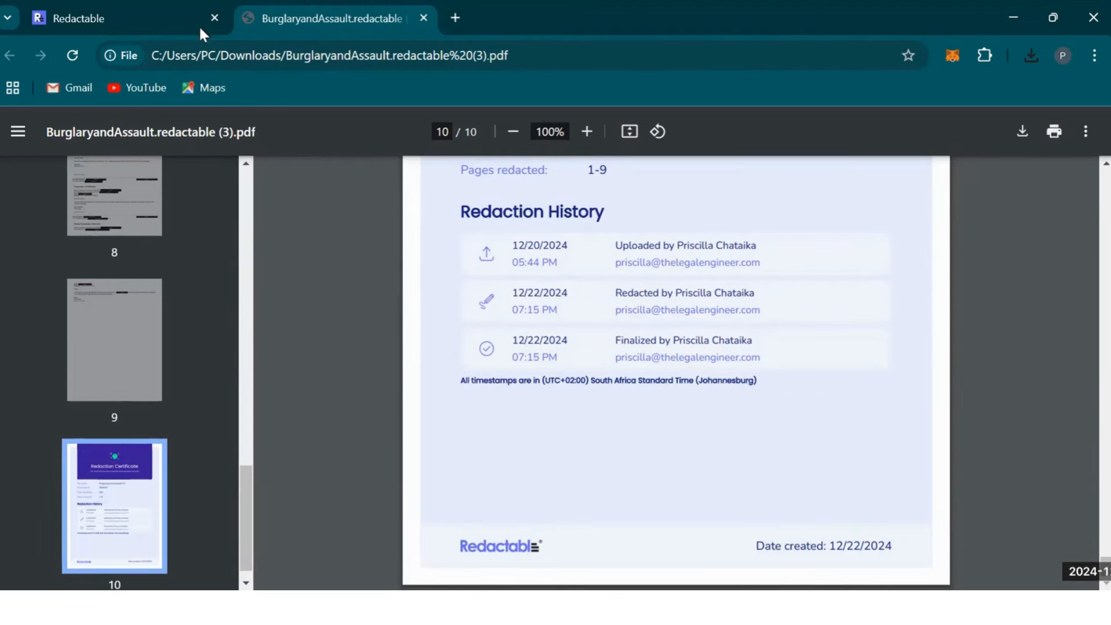
Step: Return to Redactable, leave the finished file for the Litigation project, and open FTXTradingLimited for redaction without choosing a redaction type
click(183, 18)
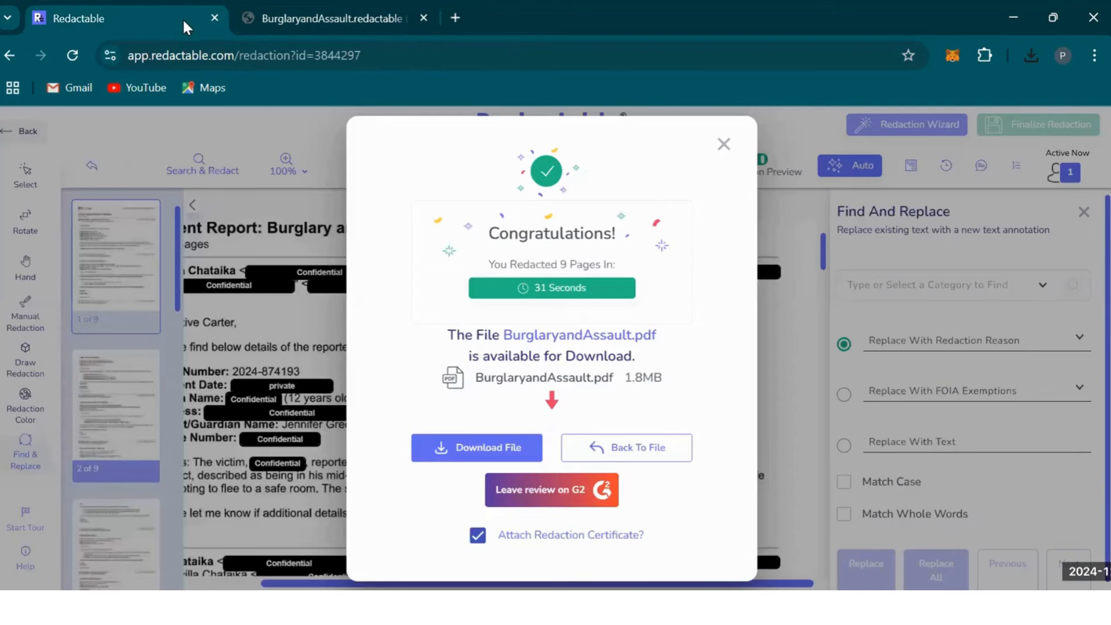
click(724, 145)
click(6, 134)
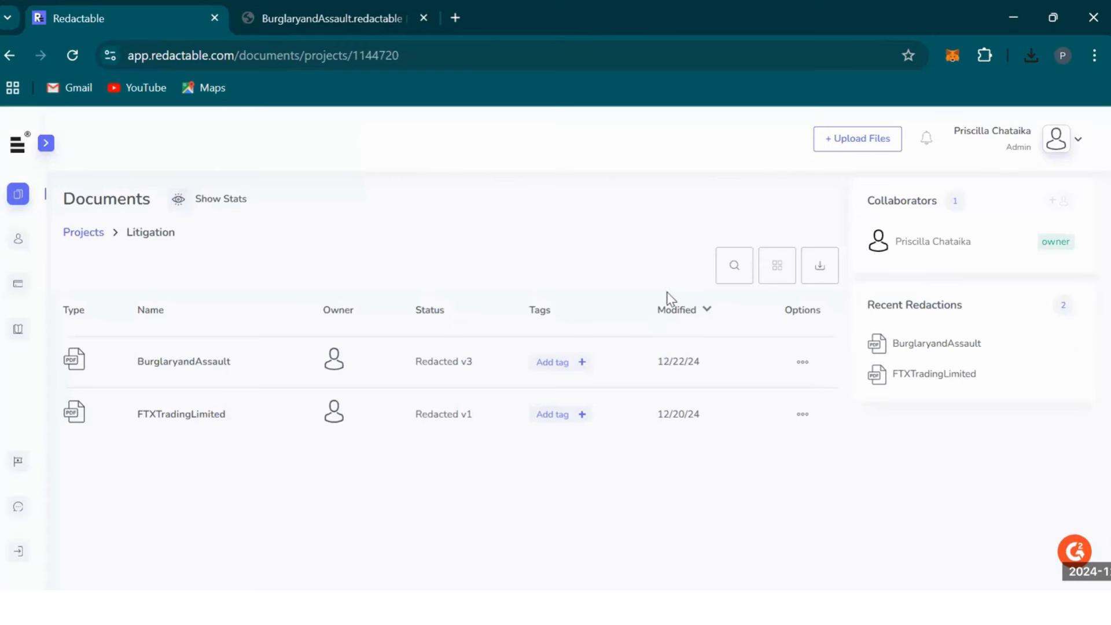
click(803, 414)
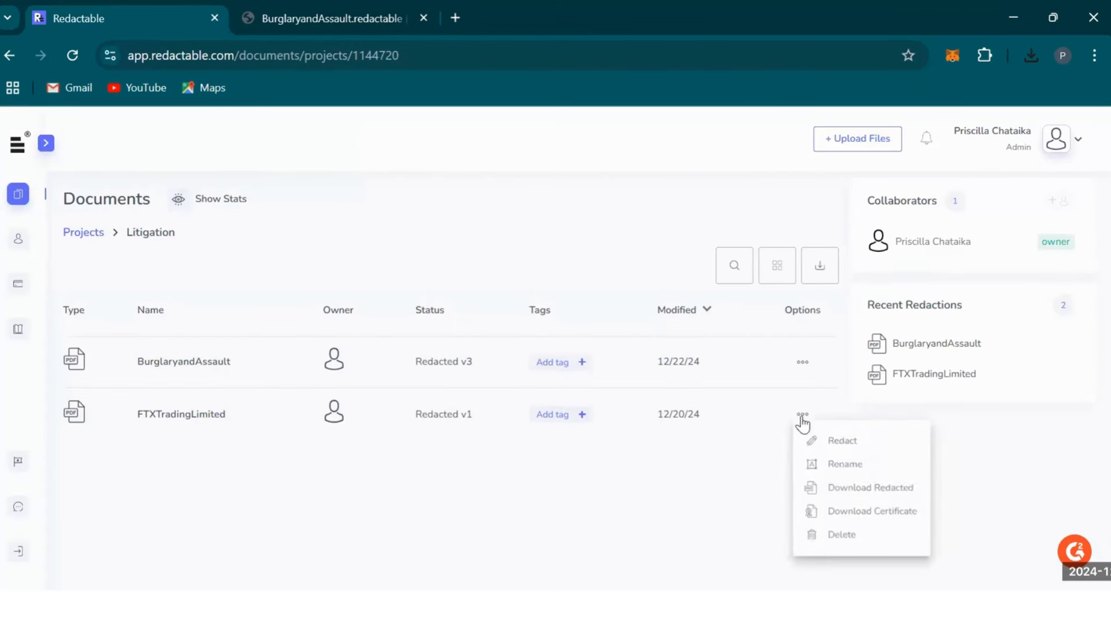
click(831, 445)
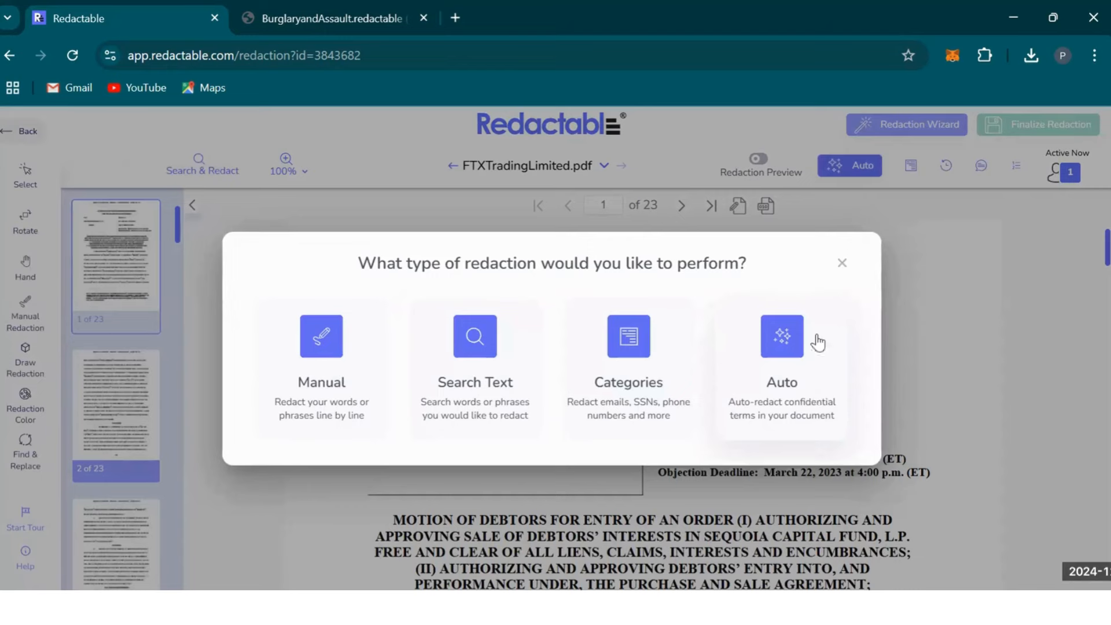
click(842, 267)
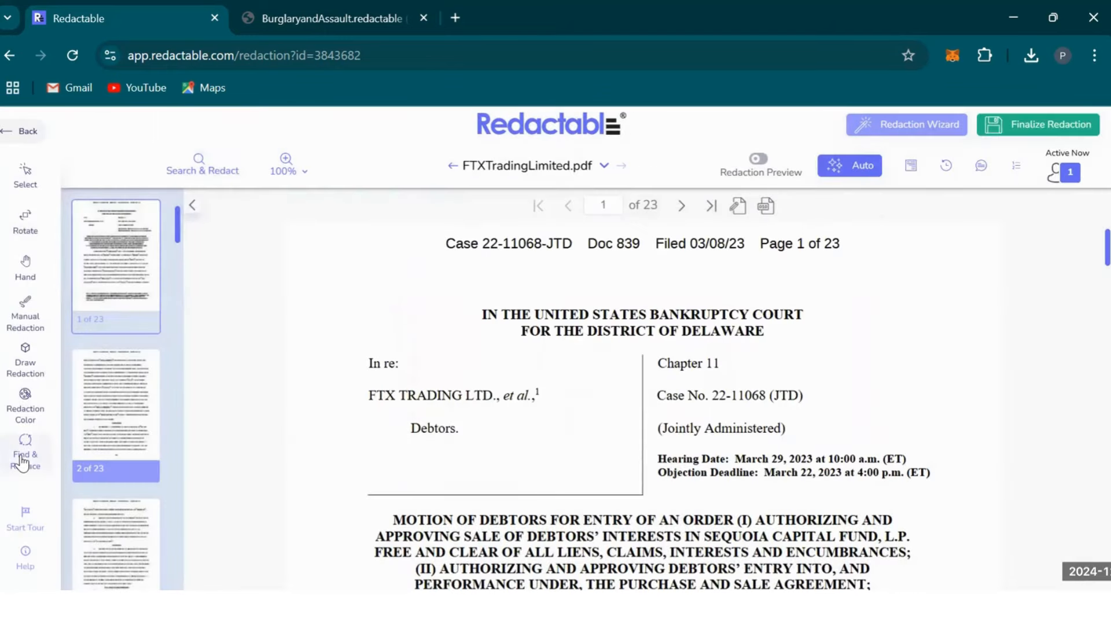
Step: Use Find & Replace on the Company Names category in FTXTradingLimited.pdf and replace every match with the redaction reason private
click(23, 456)
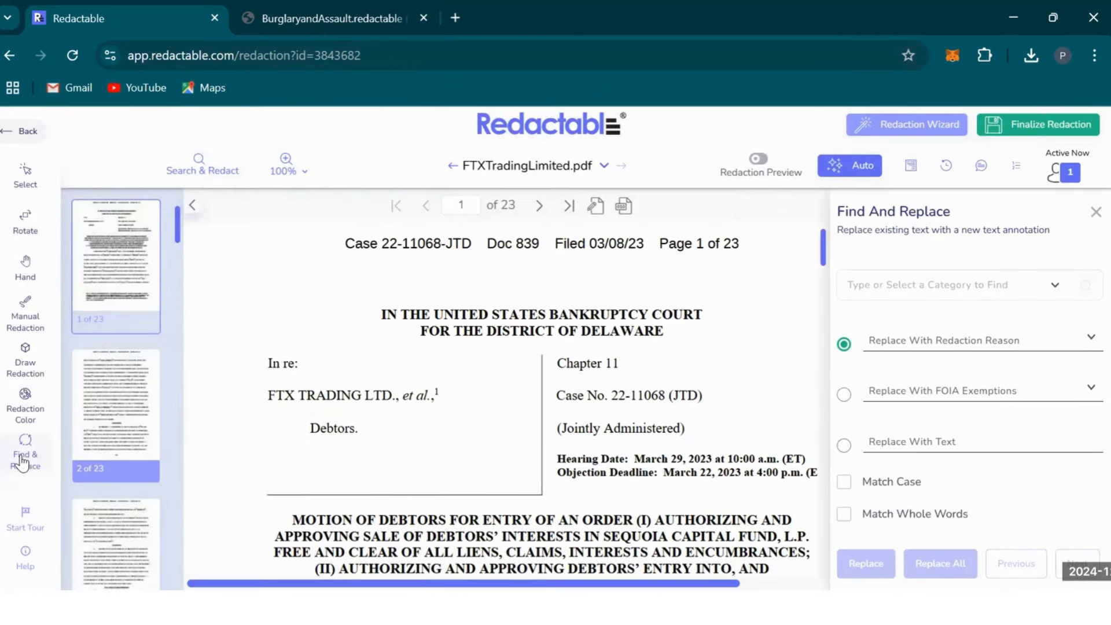
click(1010, 292)
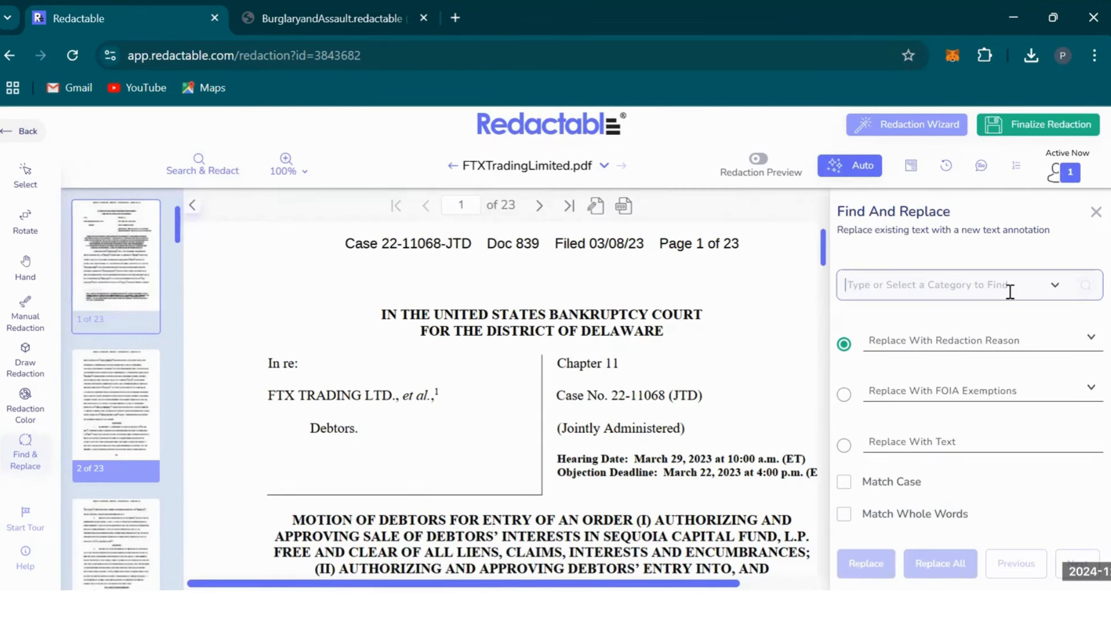
click(1056, 288)
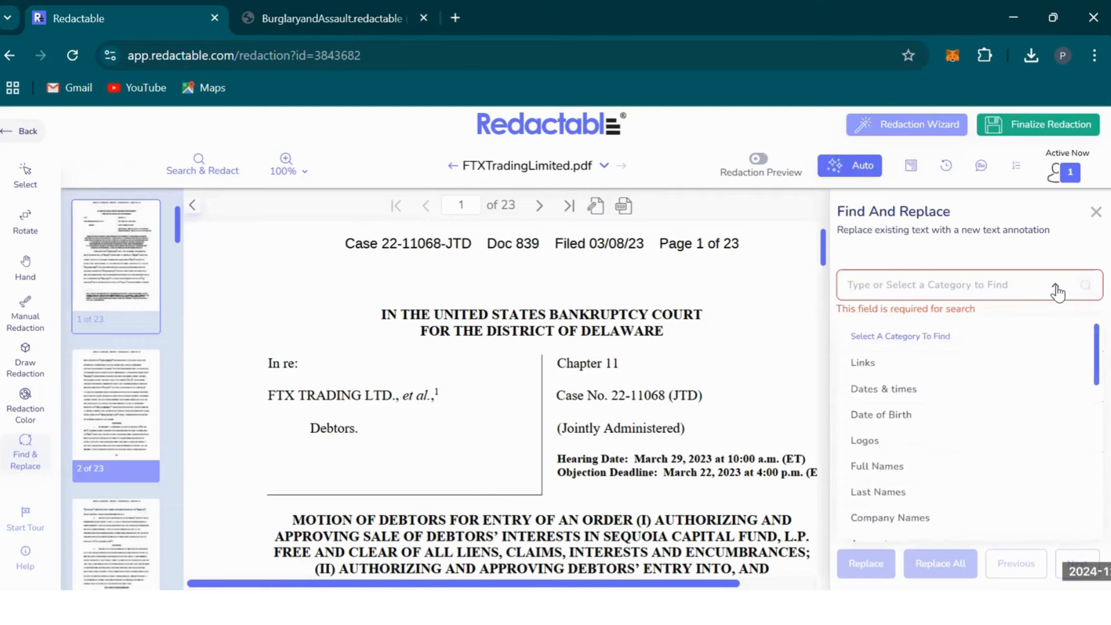
scroll(891, 463, down, 3)
click(879, 401)
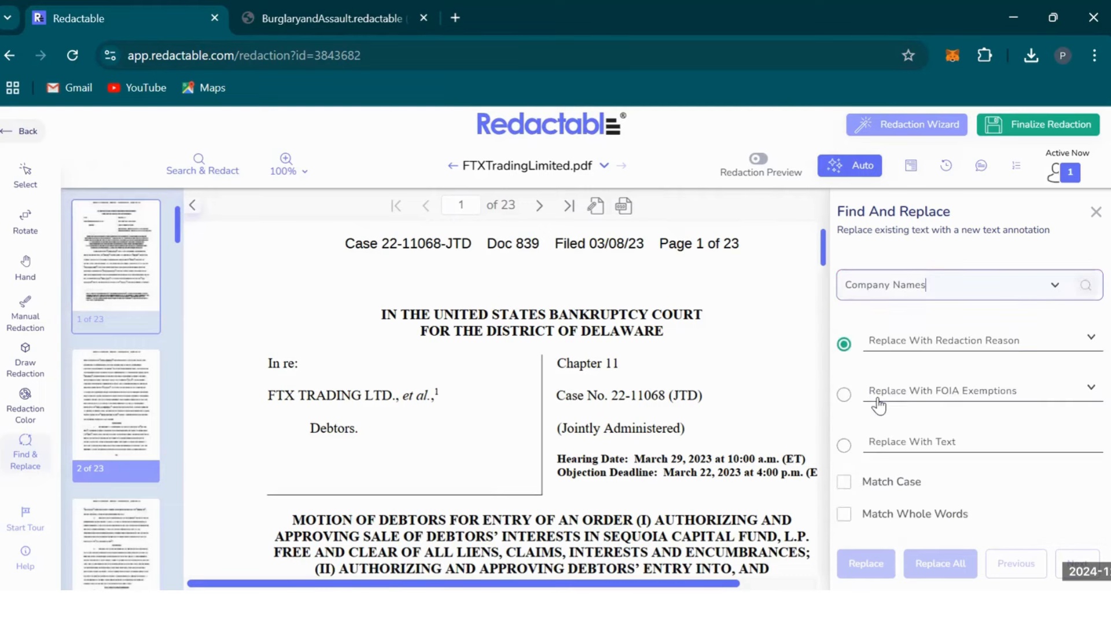
click(955, 338)
click(919, 433)
click(1090, 286)
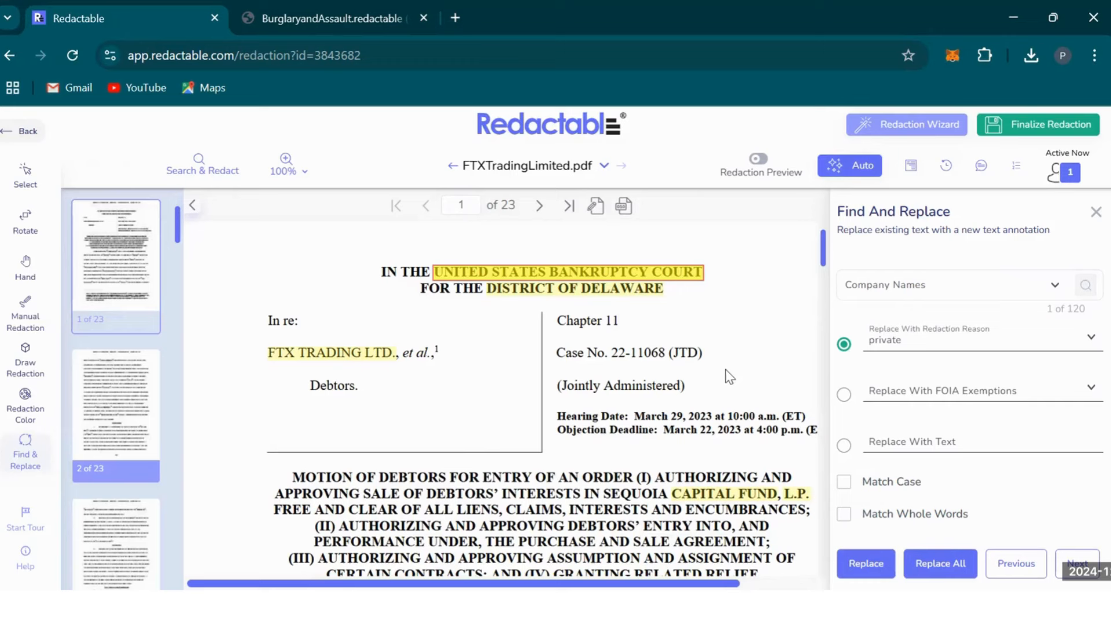
click(934, 570)
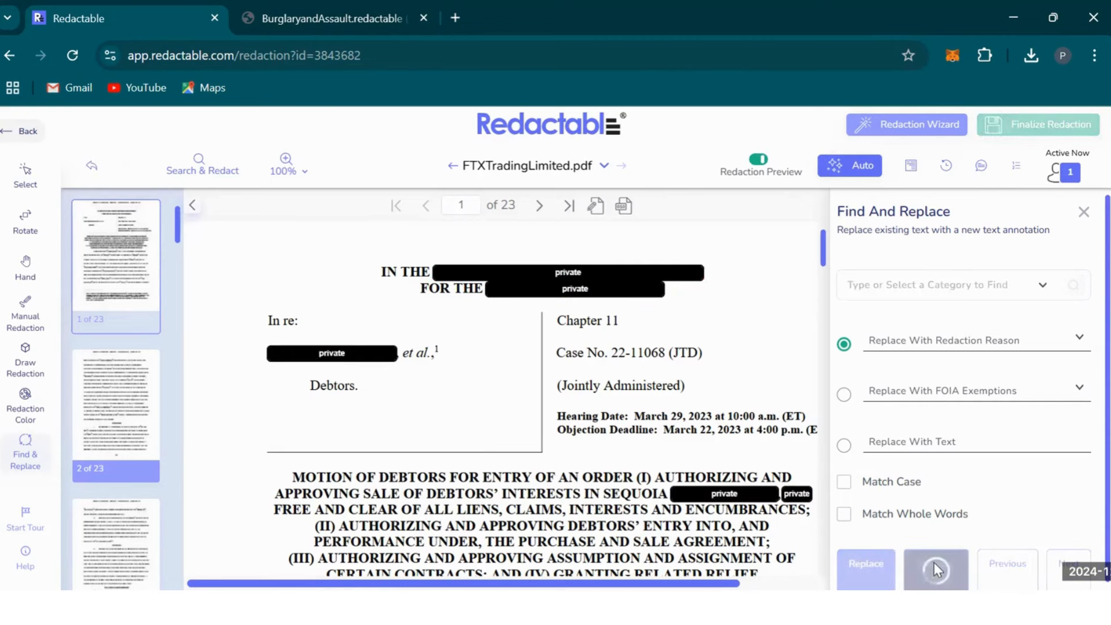
Step: Find all Email Addresses in FTXTradingLimited.pdf and replace every match with the redaction reason private
click(1040, 289)
scroll(905, 405, down, 4)
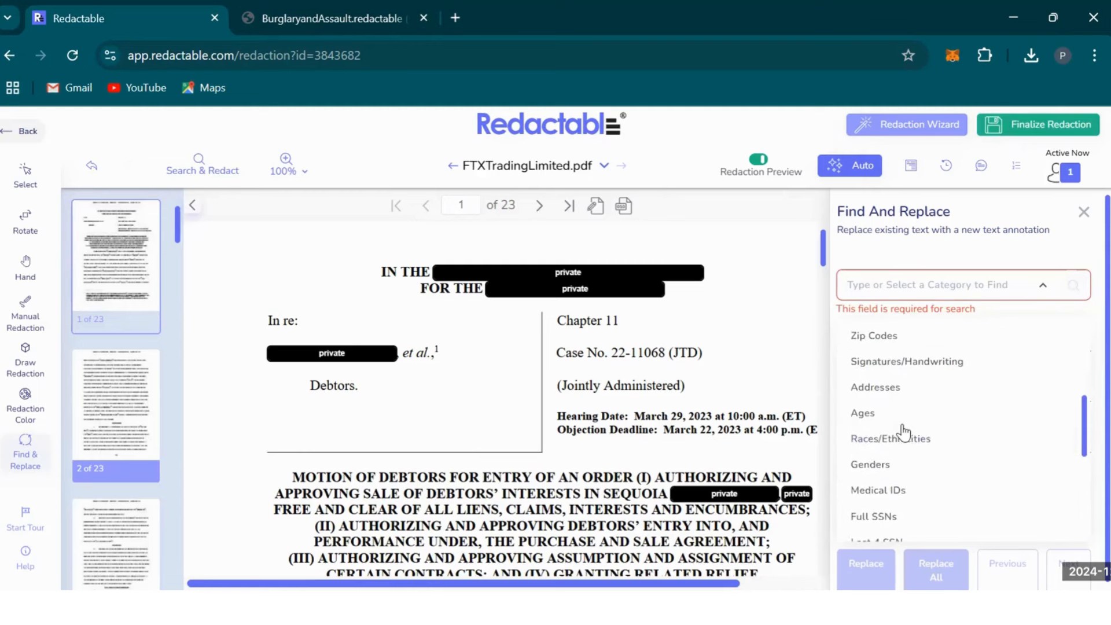
scroll(905, 428, down, 5)
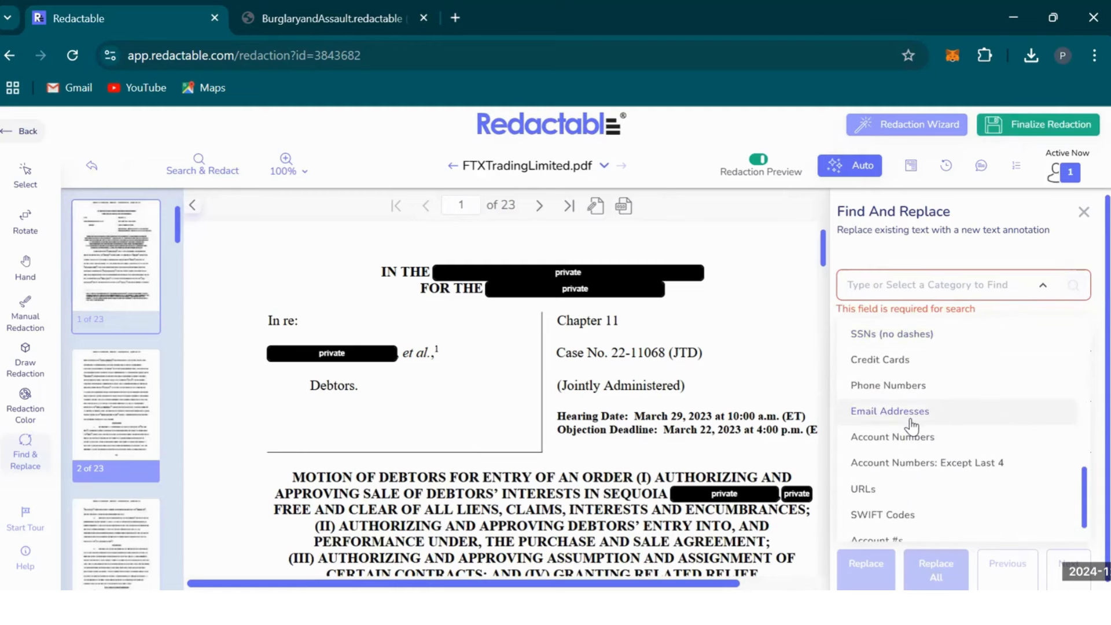
click(911, 426)
click(918, 341)
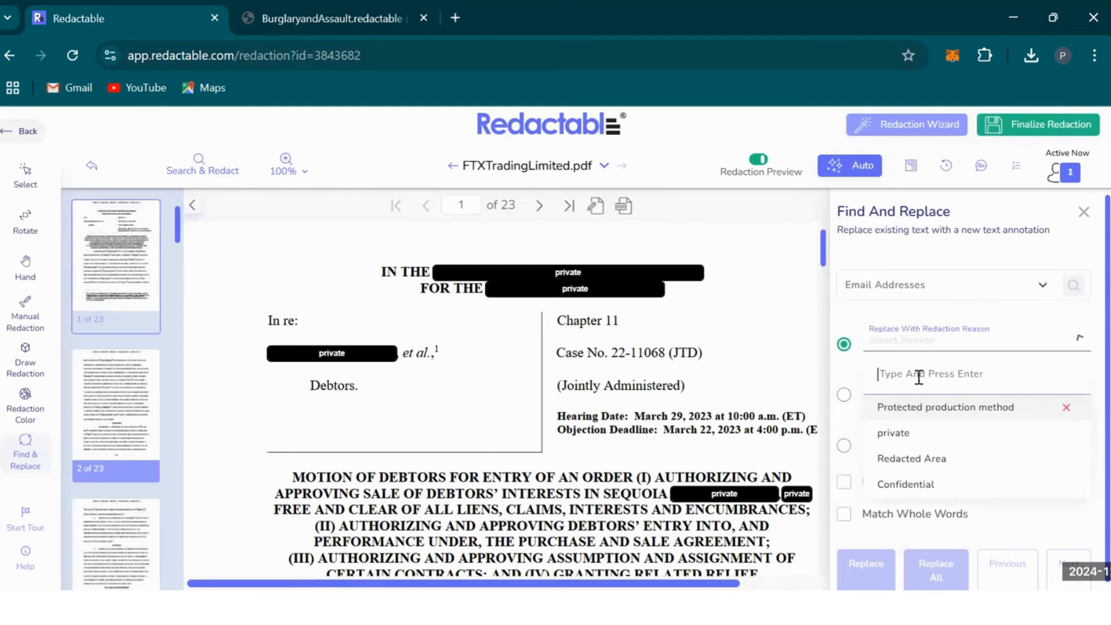
click(912, 432)
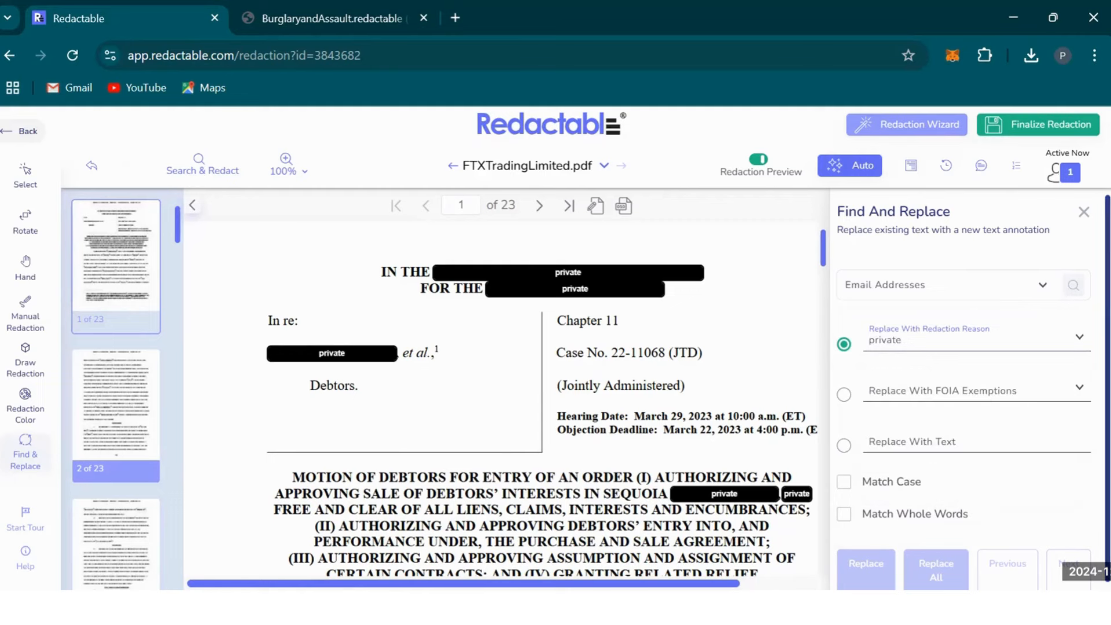
click(1075, 286)
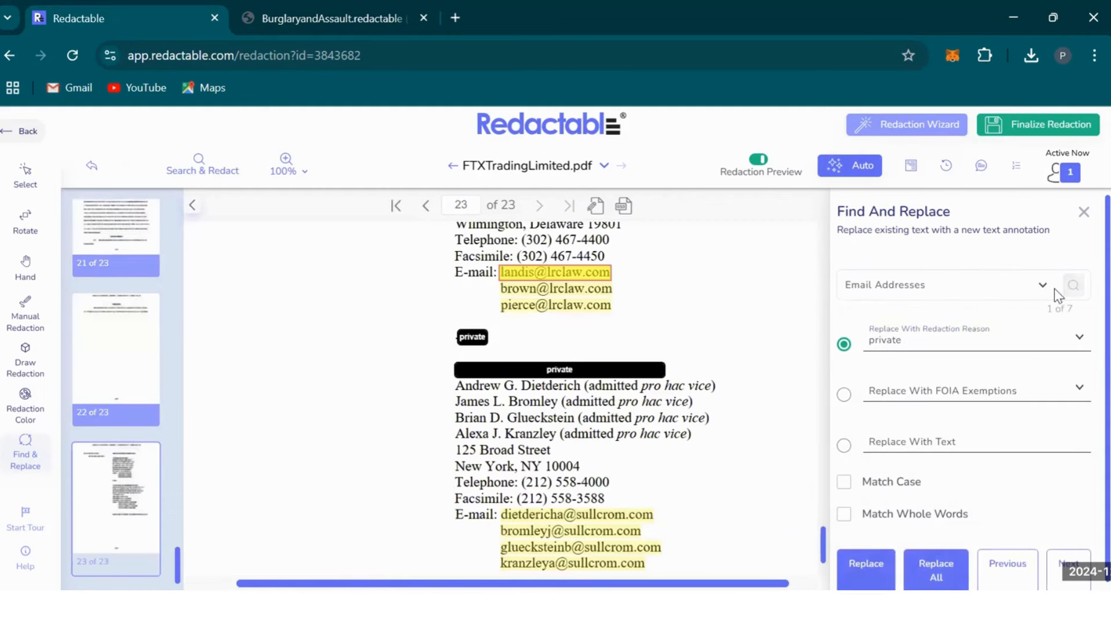
click(933, 565)
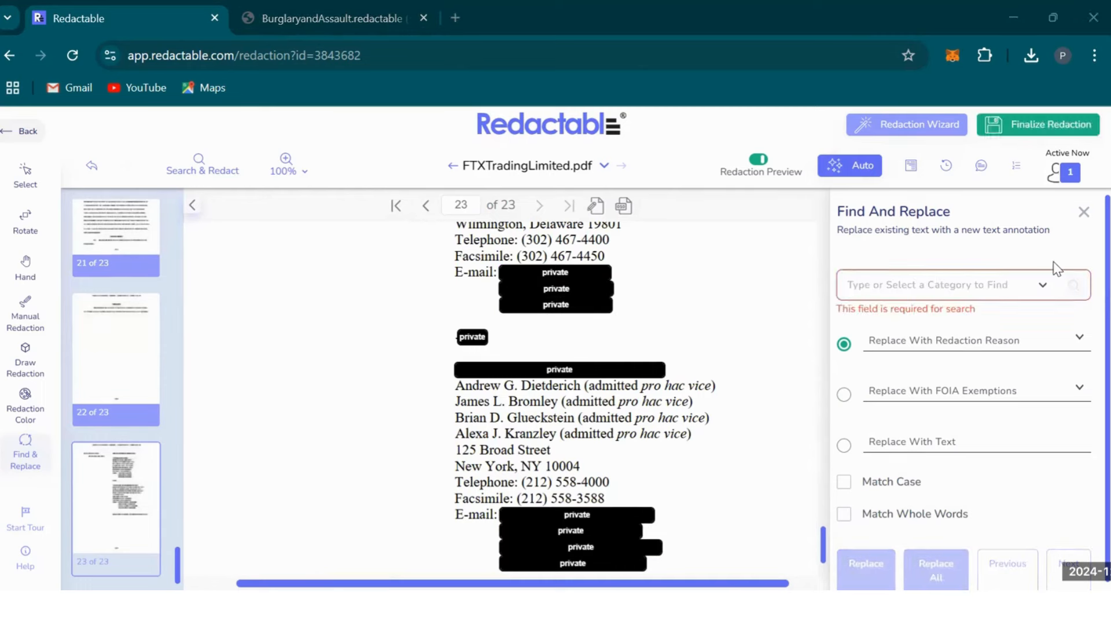
Step: Find all Phone Numbers in FTXTradingLimited.pdf and replace every match with the redaction reason private
click(972, 284)
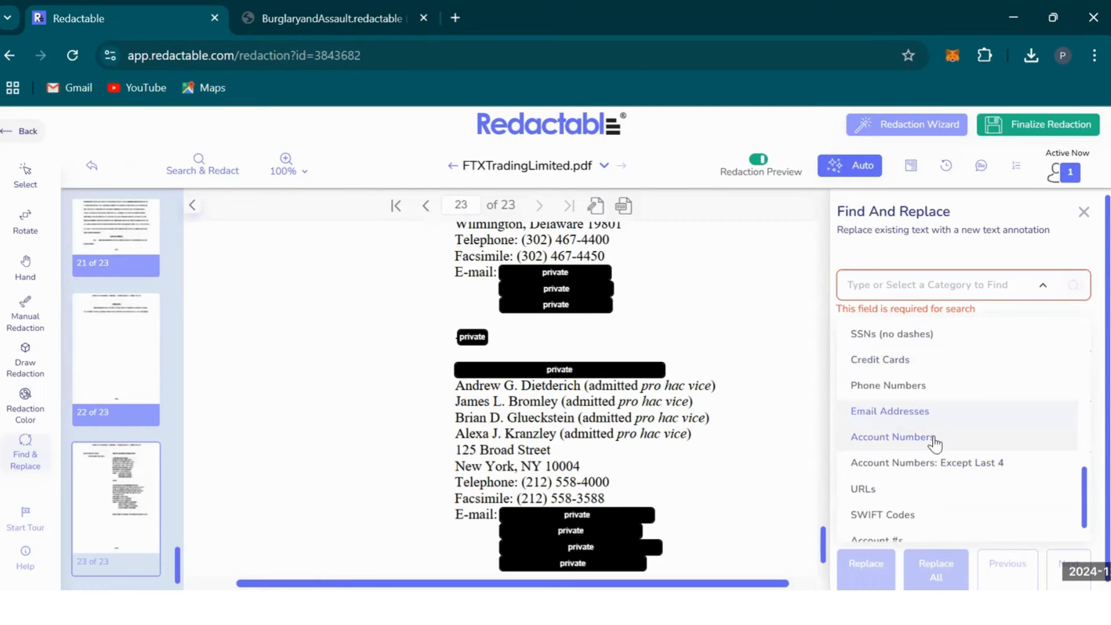
click(933, 385)
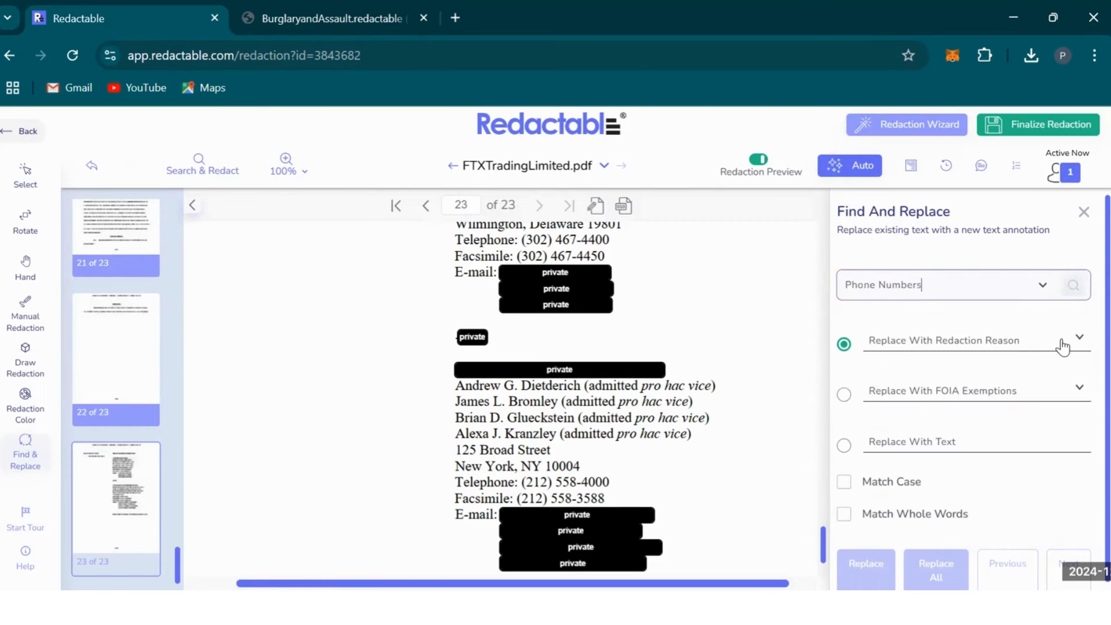
click(1068, 342)
click(909, 438)
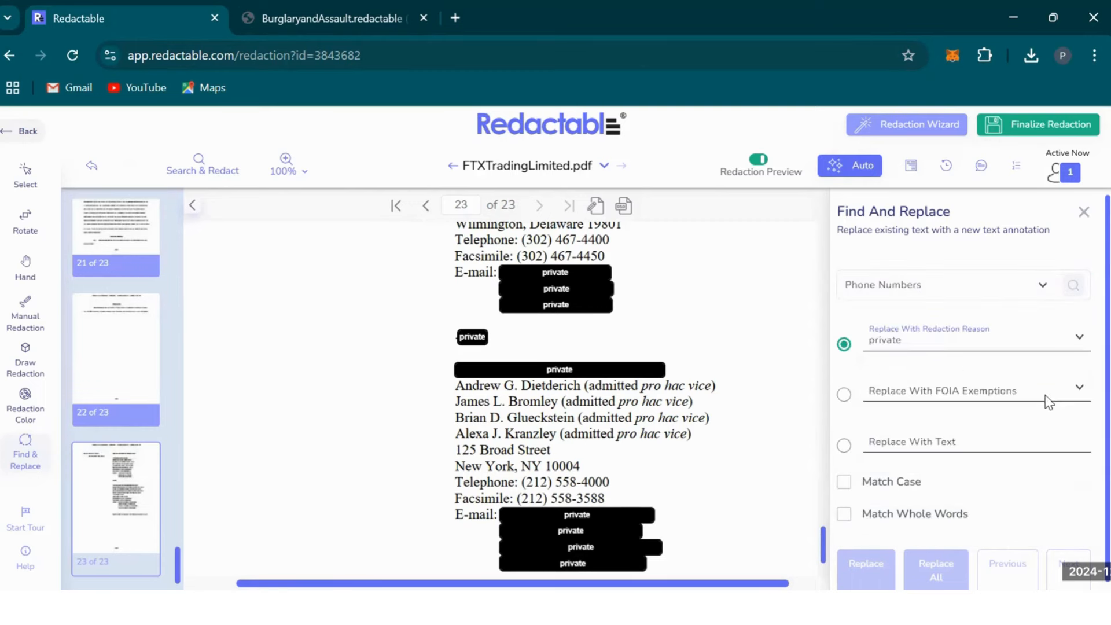
click(1073, 286)
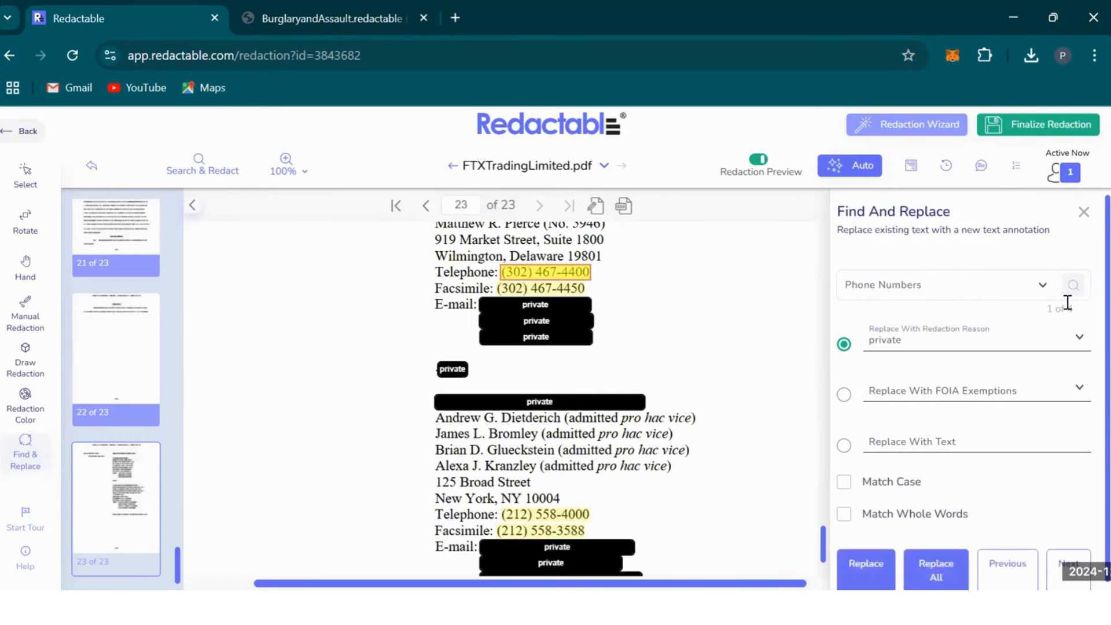
click(937, 564)
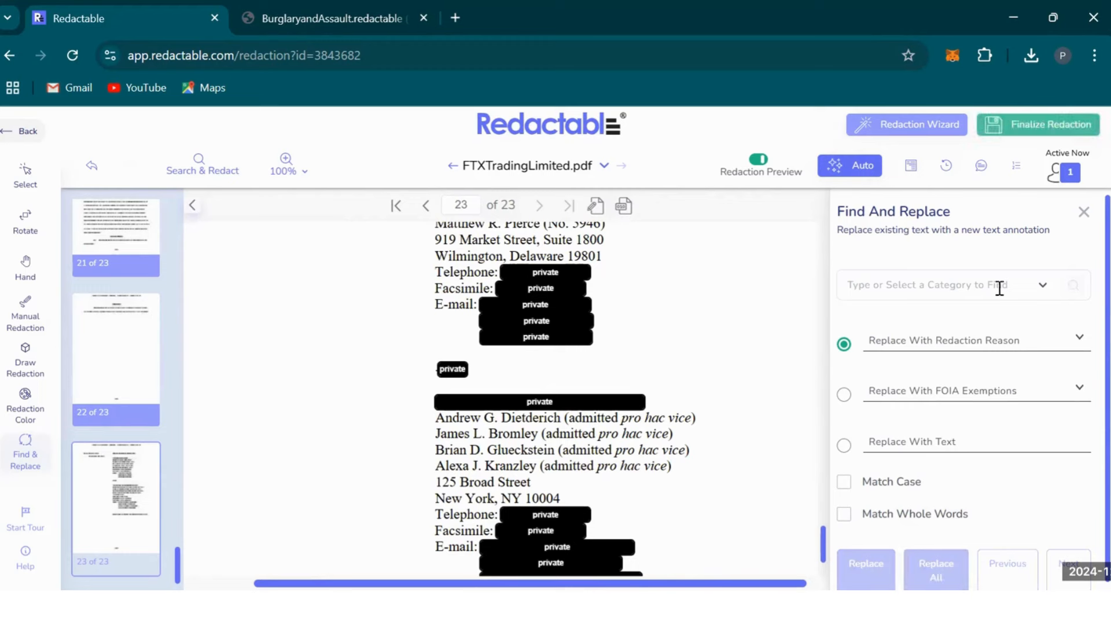
Step: Find all Addresses in FTXTradingLimited.pdf and replace every match with the redaction reason private
click(1041, 287)
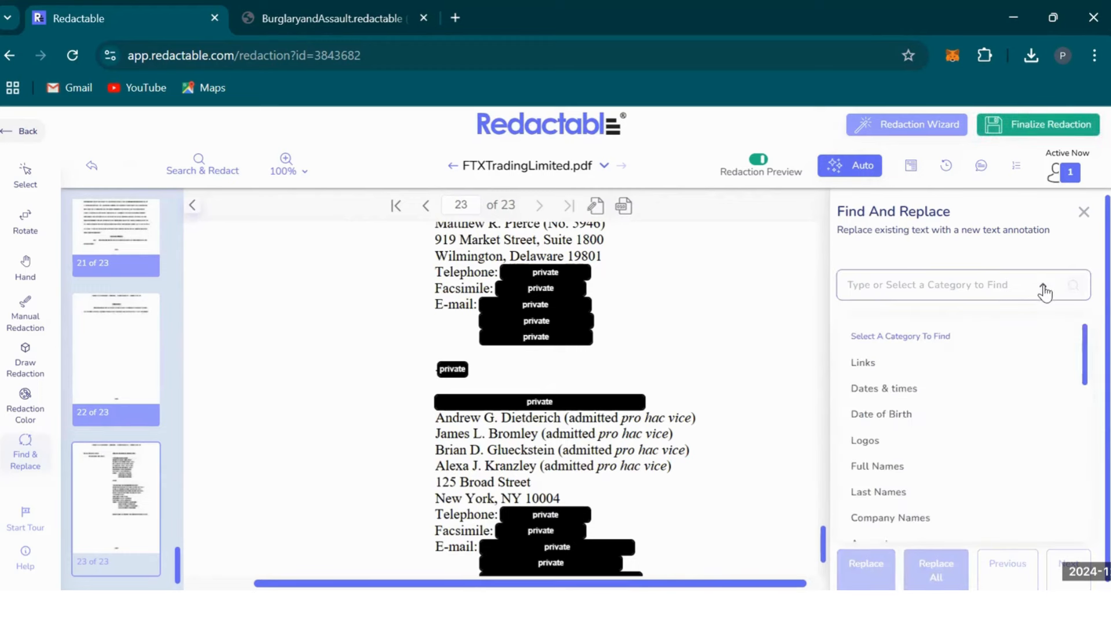
scroll(958, 422, down, 4)
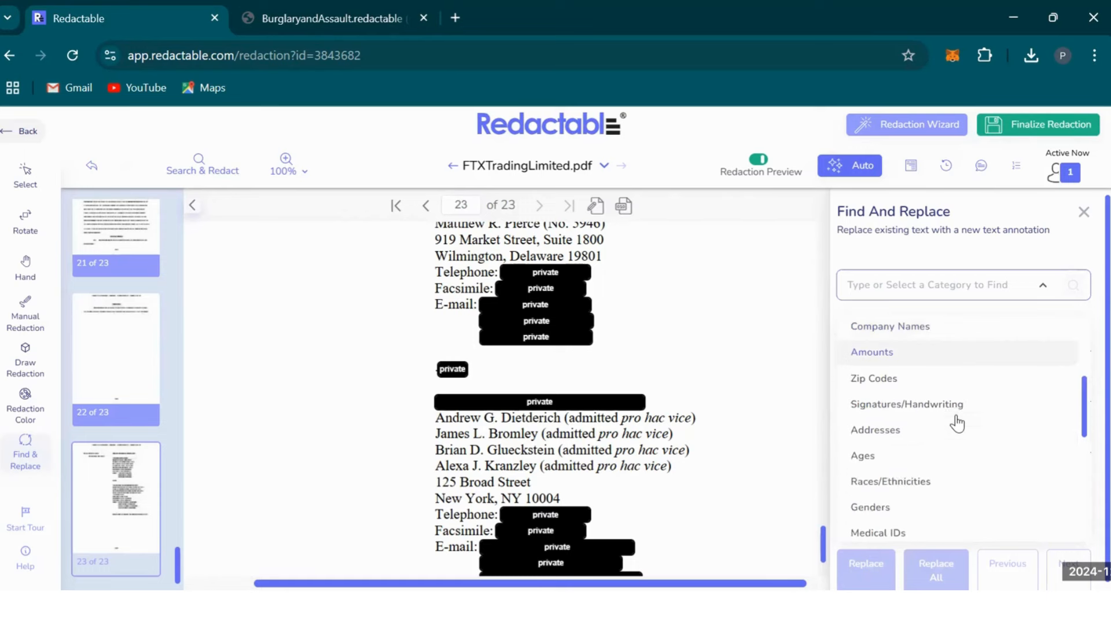
click(948, 391)
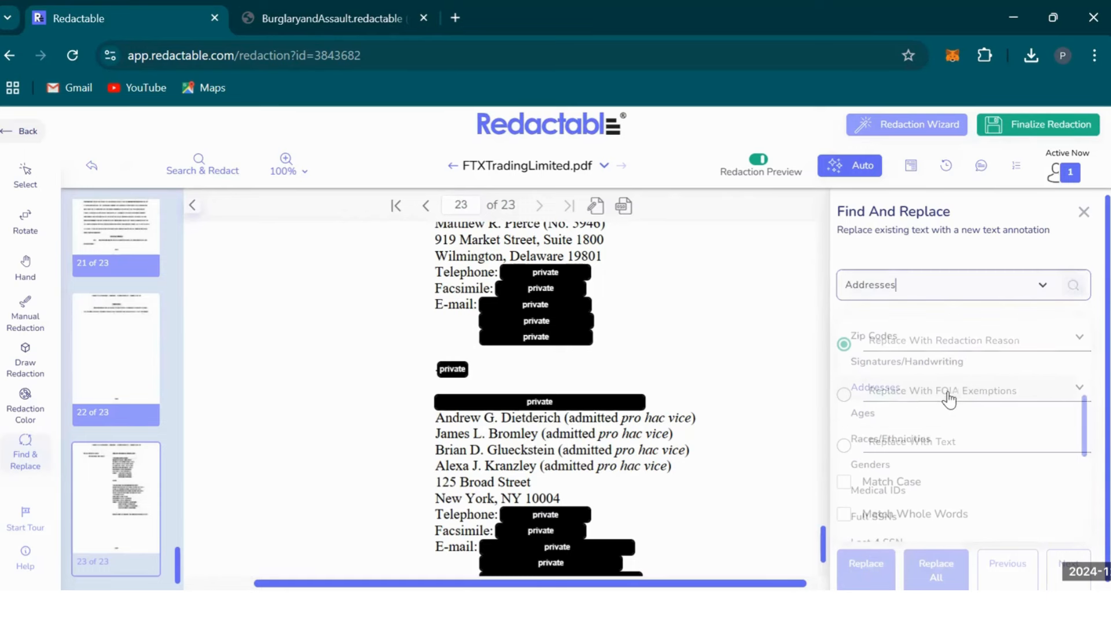
click(1070, 342)
click(945, 435)
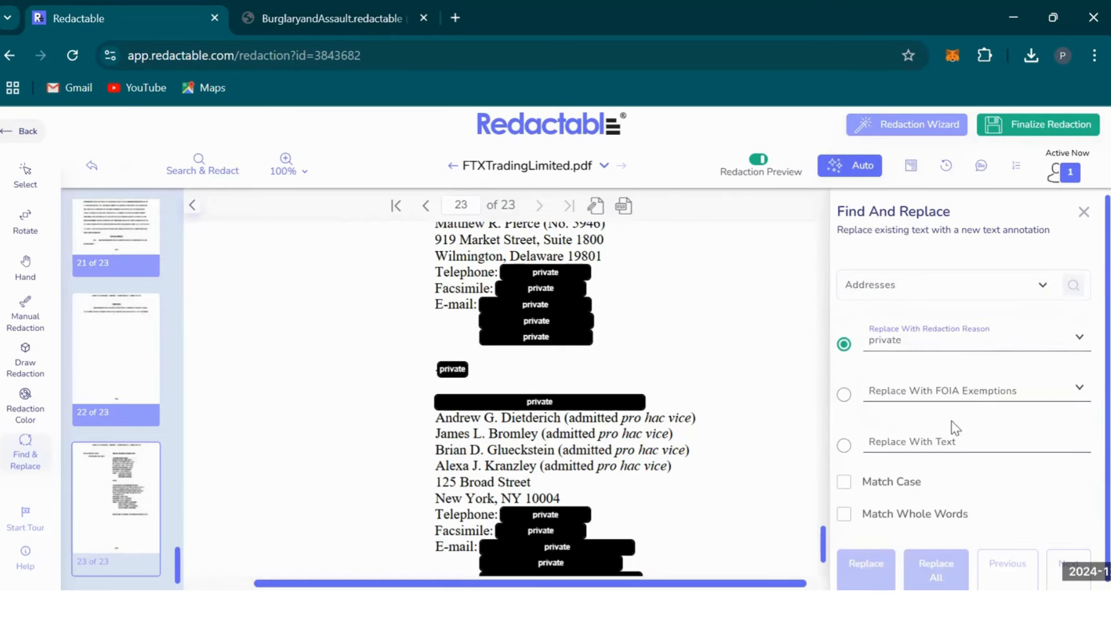
click(1073, 285)
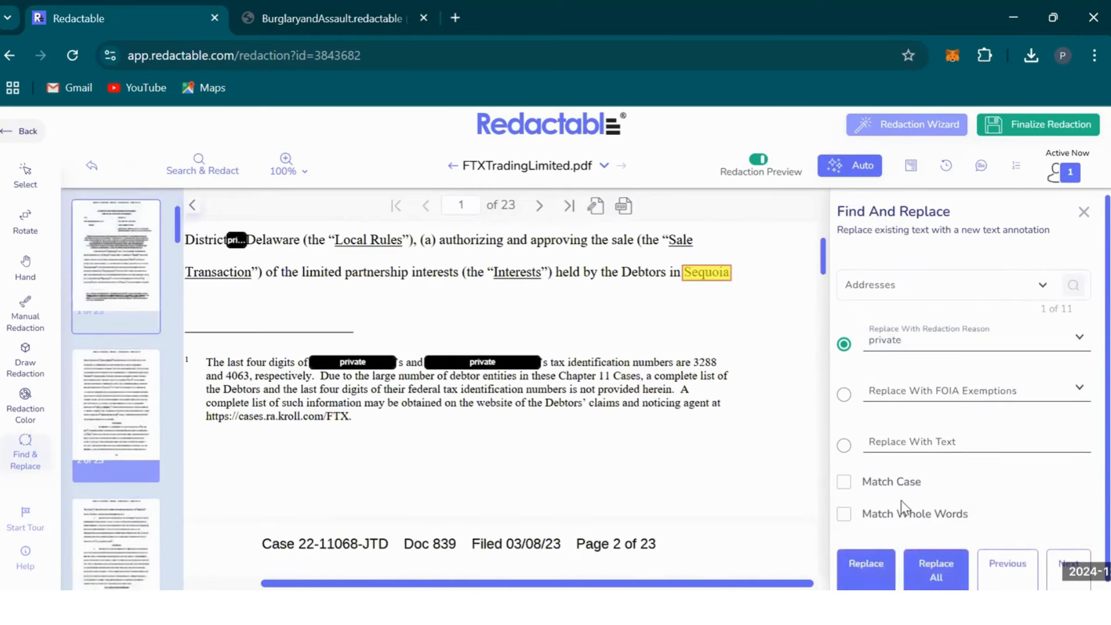
click(925, 570)
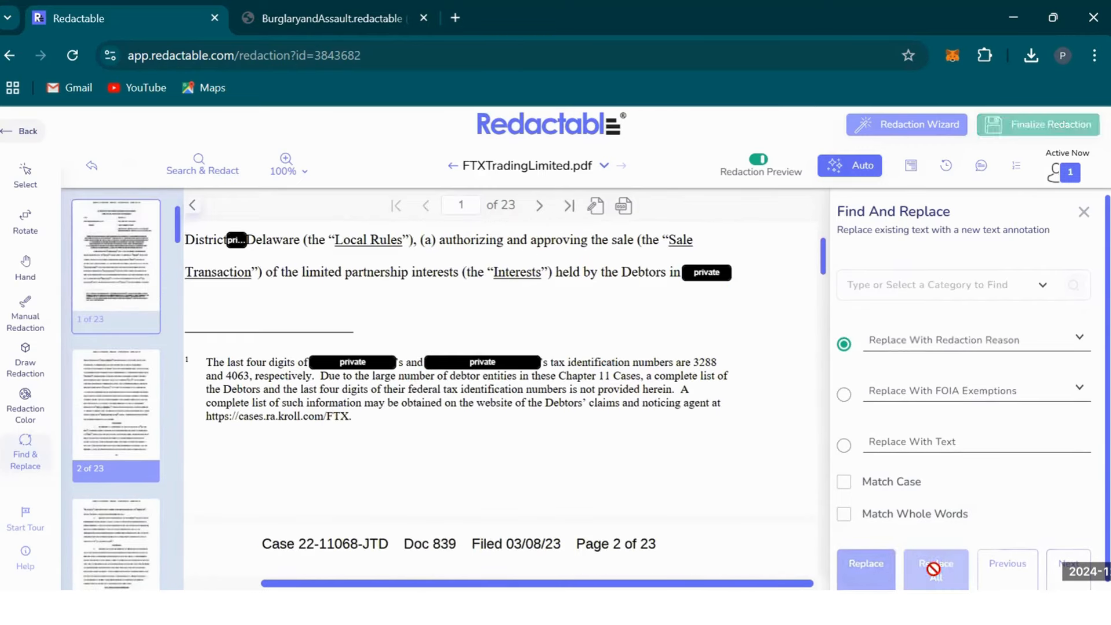
Step: Finalize the redaction of FTXTradingLimited.pdf and download the file with its redaction certificate attached
click(1011, 127)
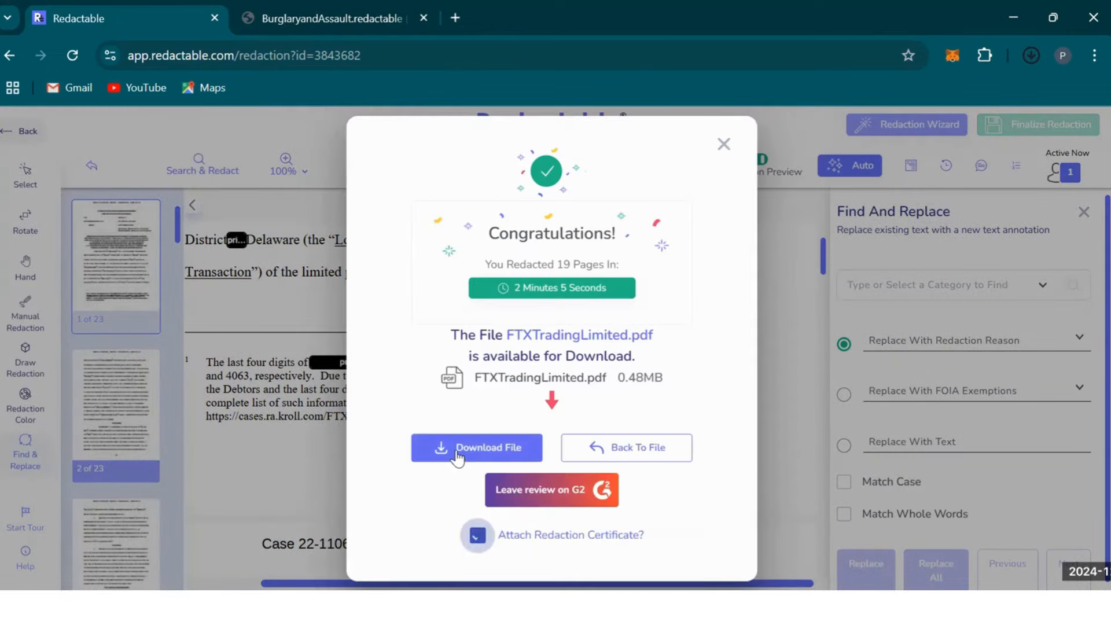
click(455, 448)
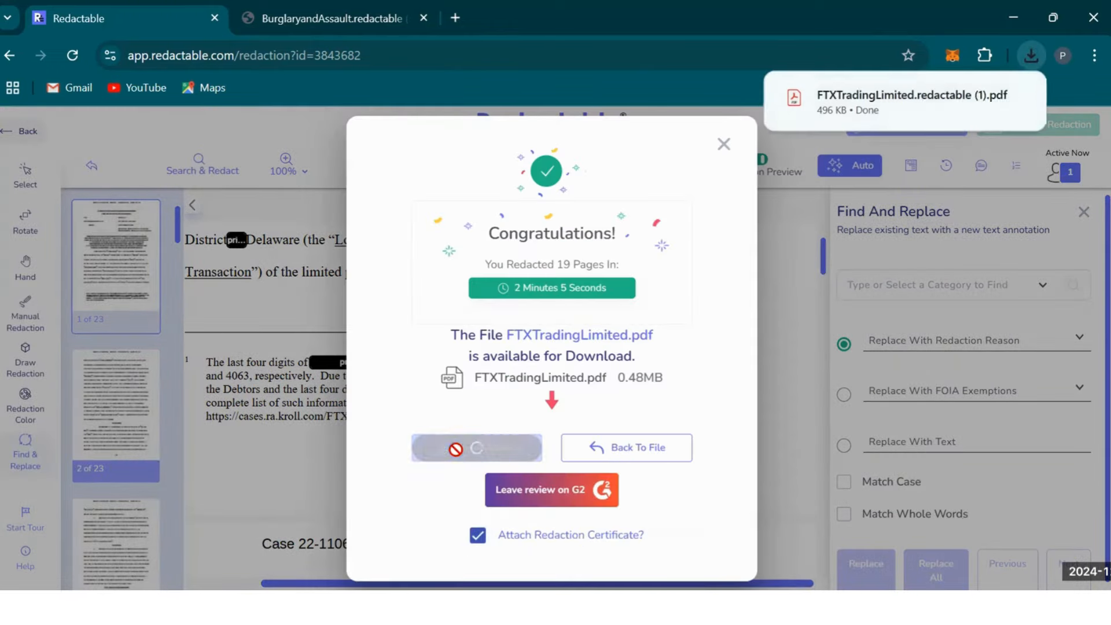
Step: Open the downloaded FTXTradingLimited PDF and examine its redacted pages through to the redaction certificate on the last page
click(925, 138)
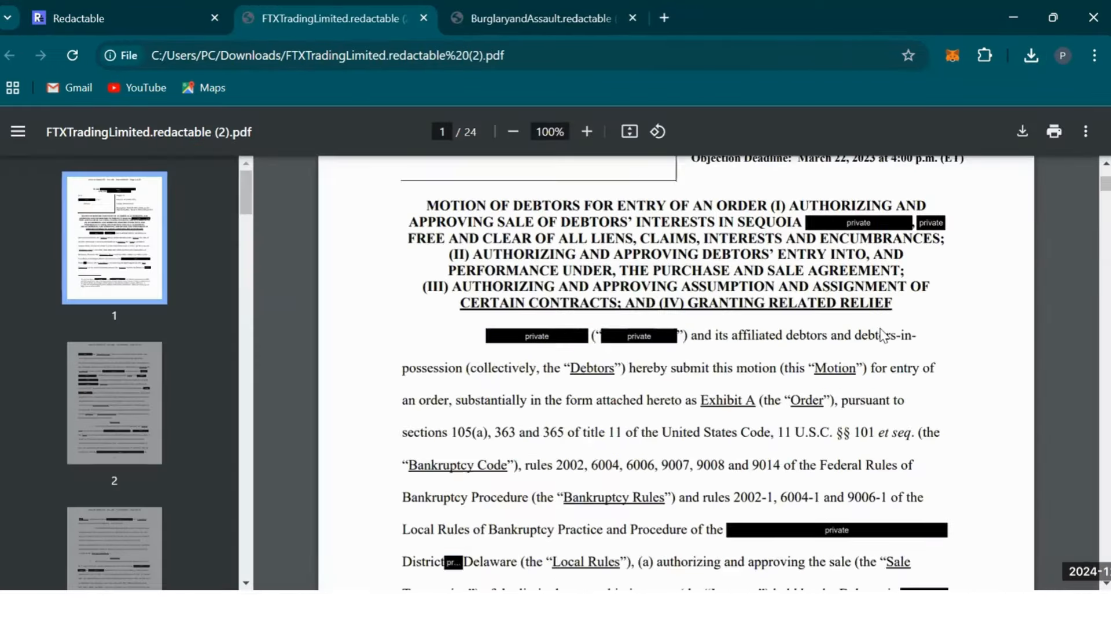
scroll(881, 334, down, 2)
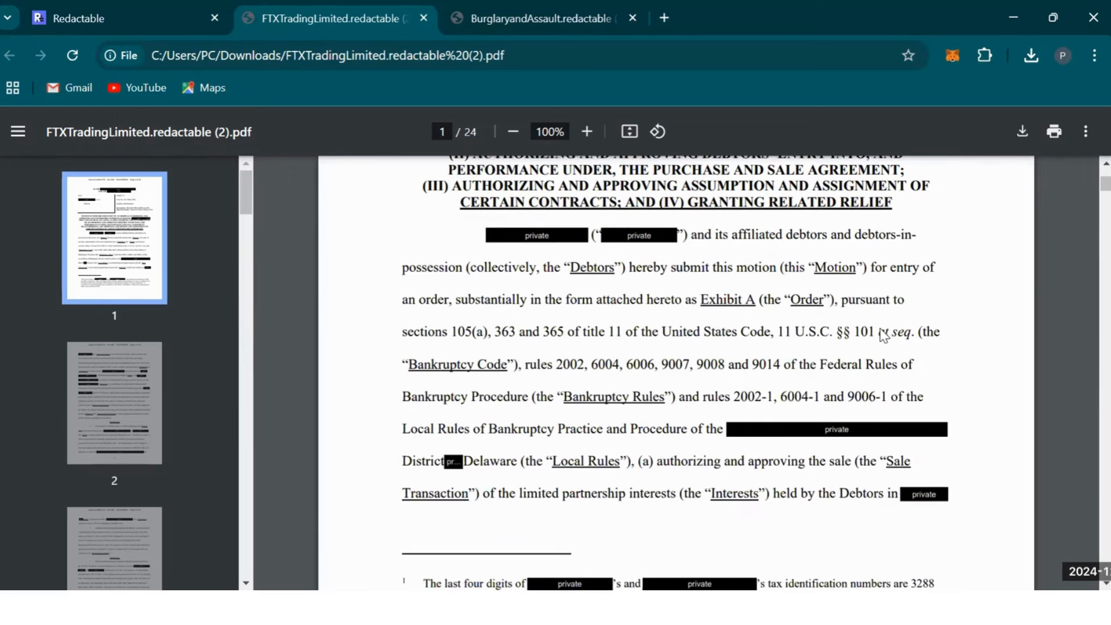
scroll(881, 334, down, 15)
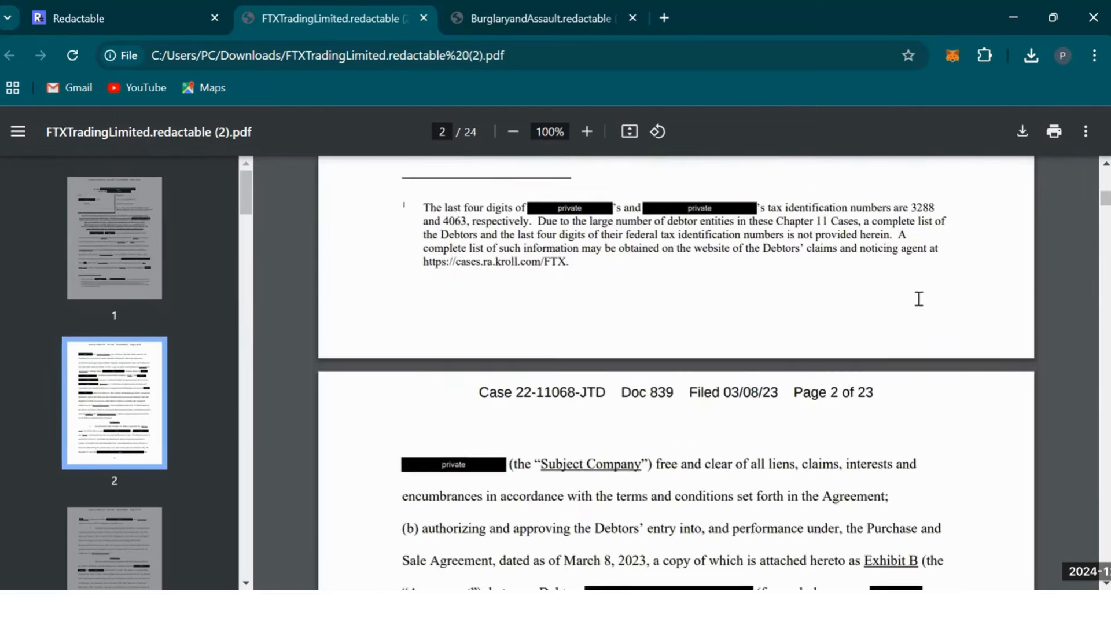
drag(1106, 198, 1106, 565)
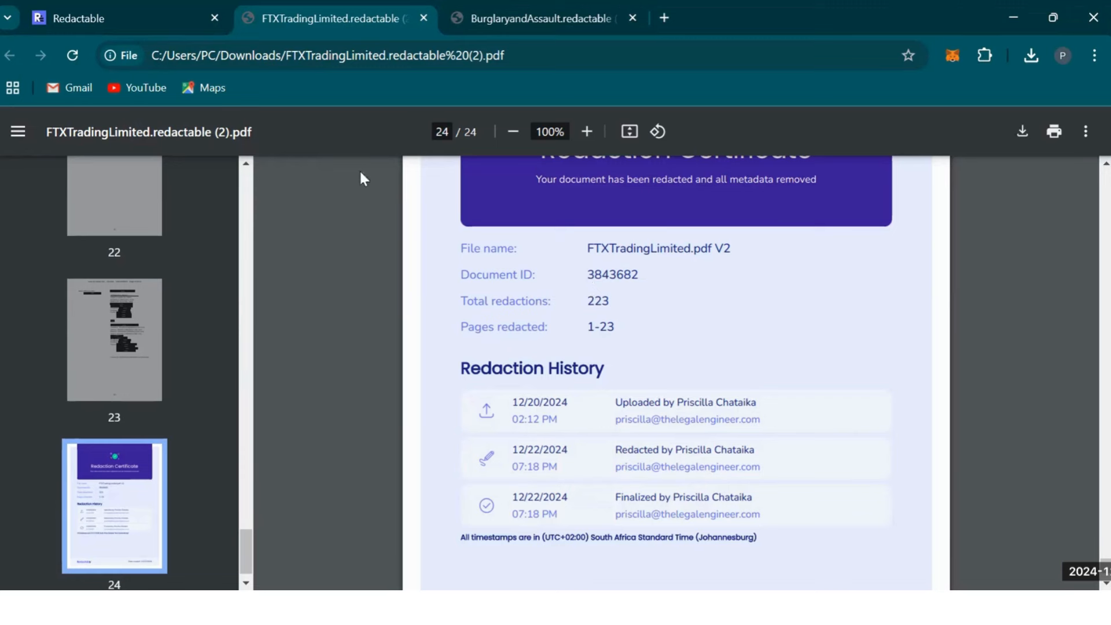
Step: Return to Redactable, leave the finished FTXTradingLimited file, and open the Team Members page
click(182, 26)
click(723, 144)
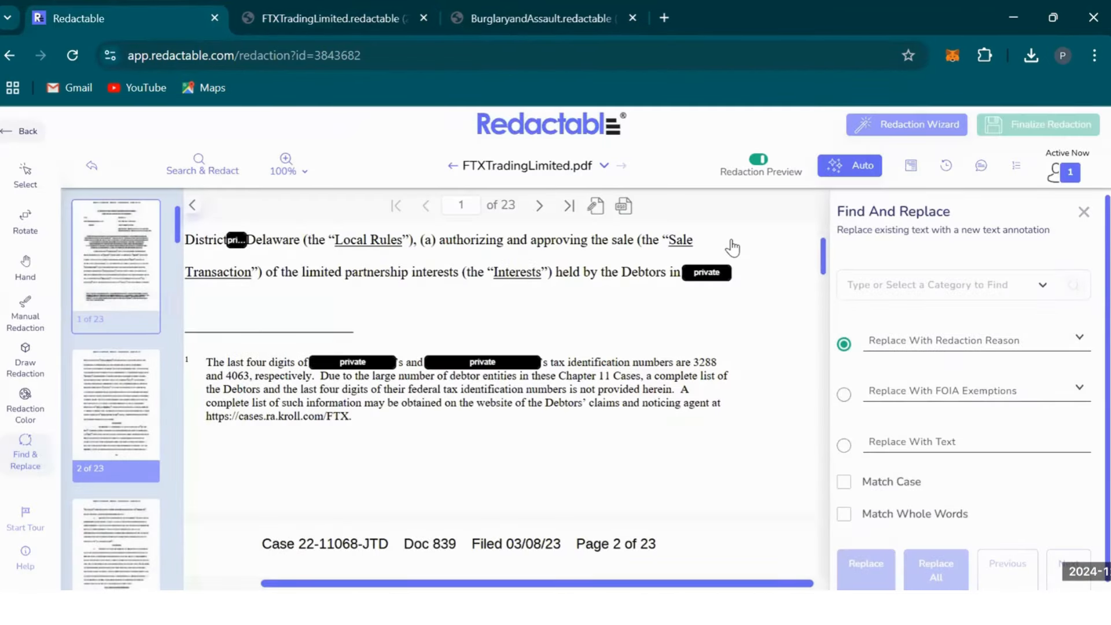
click(22, 131)
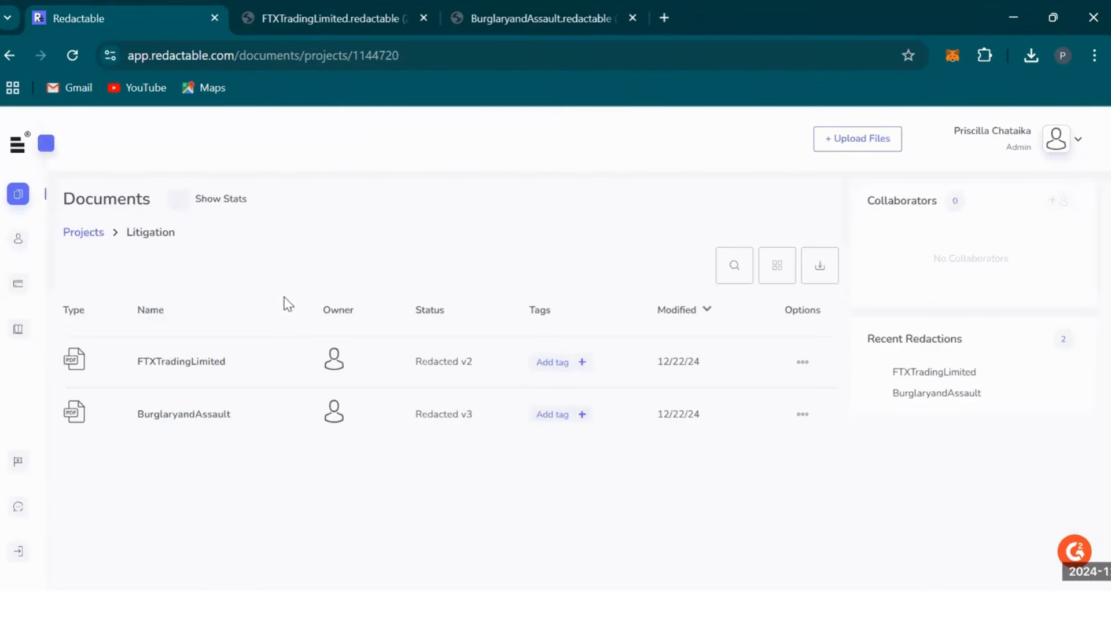
click(18, 243)
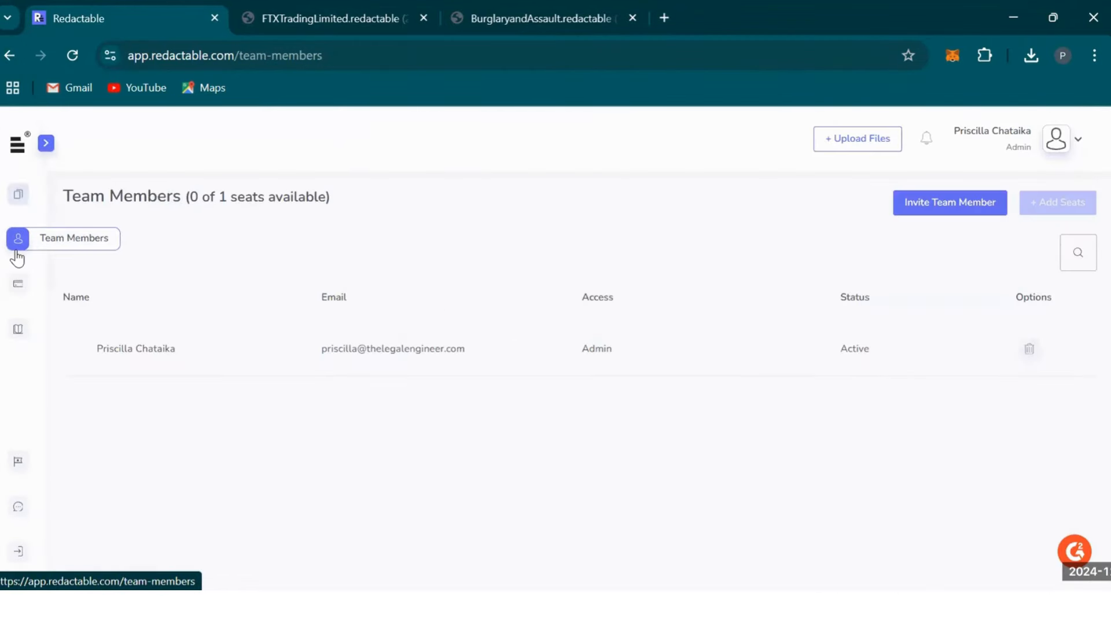